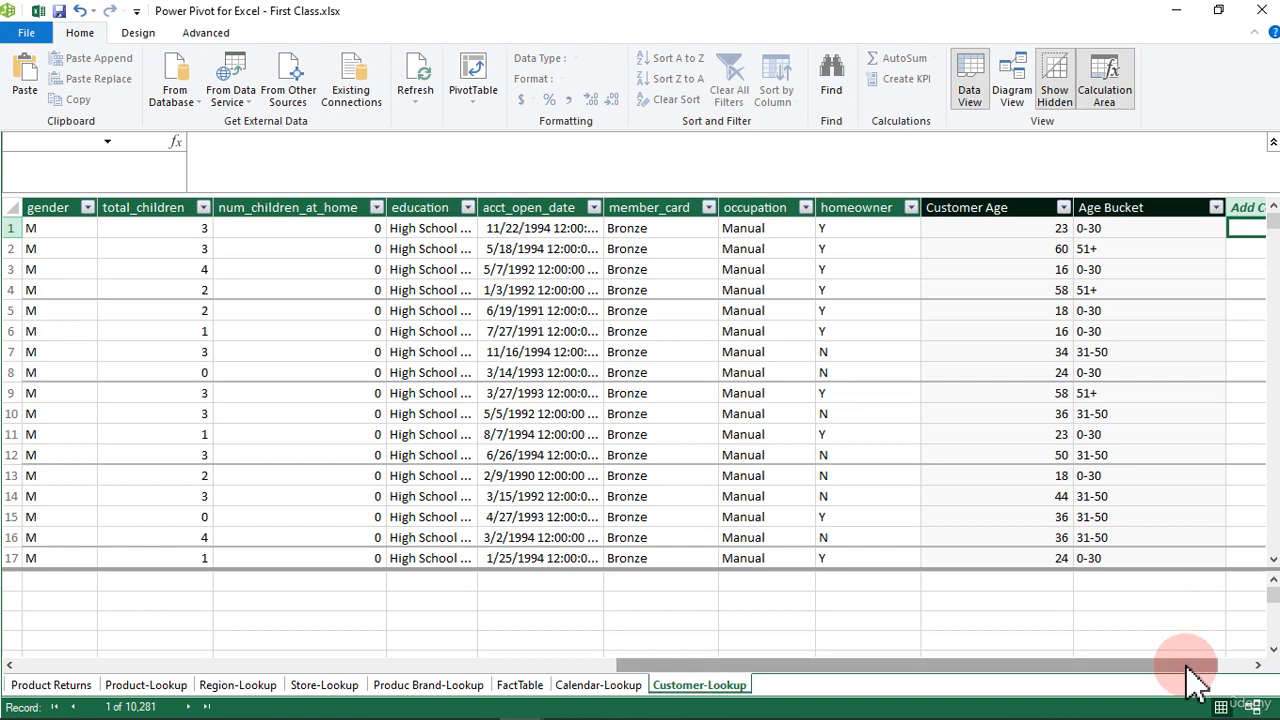
# Step: Start a formula in the Customer-Lookup table's empty new column with =SWITCH(TRUE(), followed by a line break
pyautogui.moveTo(1194, 665); pyautogui.dragTo(1243, 665)
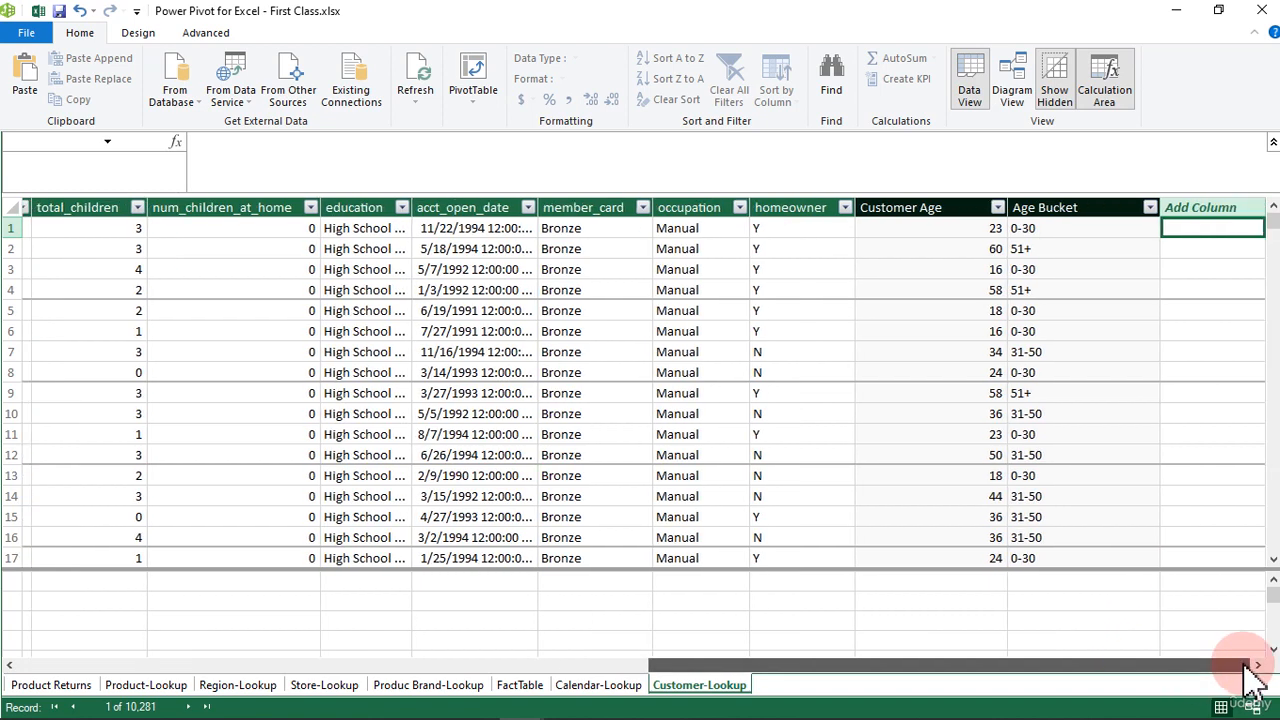
pyautogui.click(211, 143)
pyautogui.write('=')
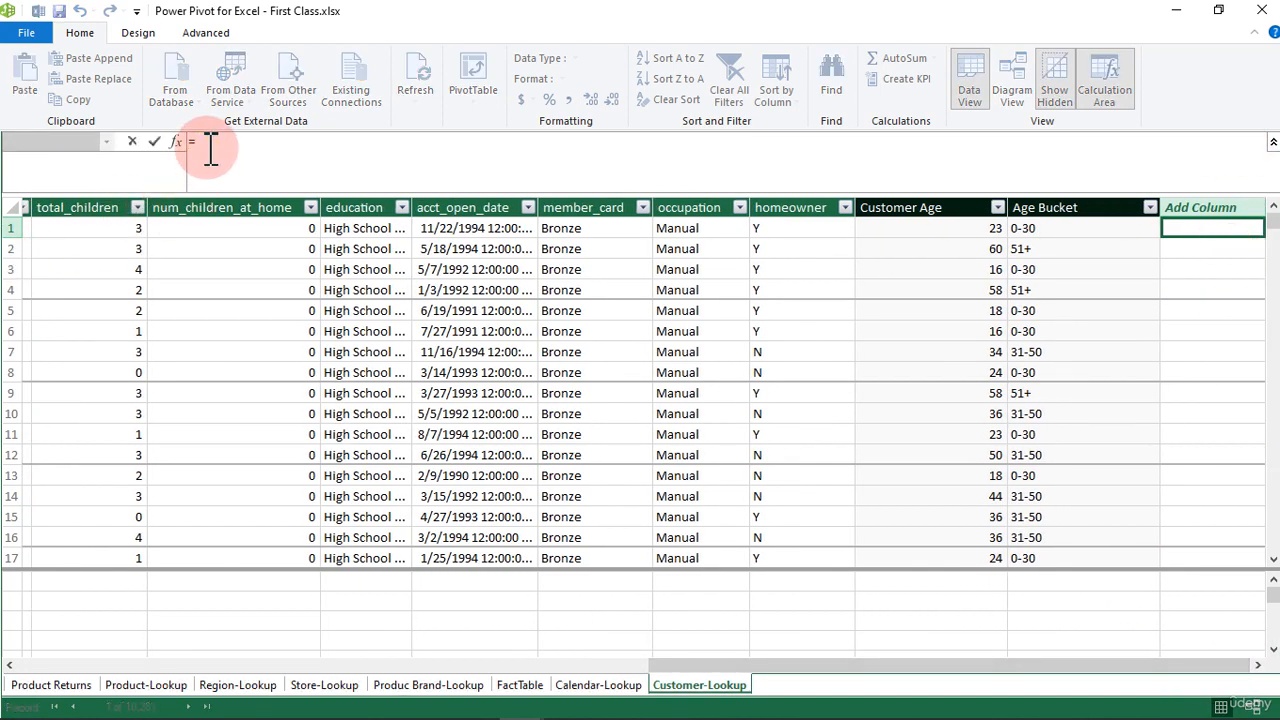
pyautogui.write('sw')
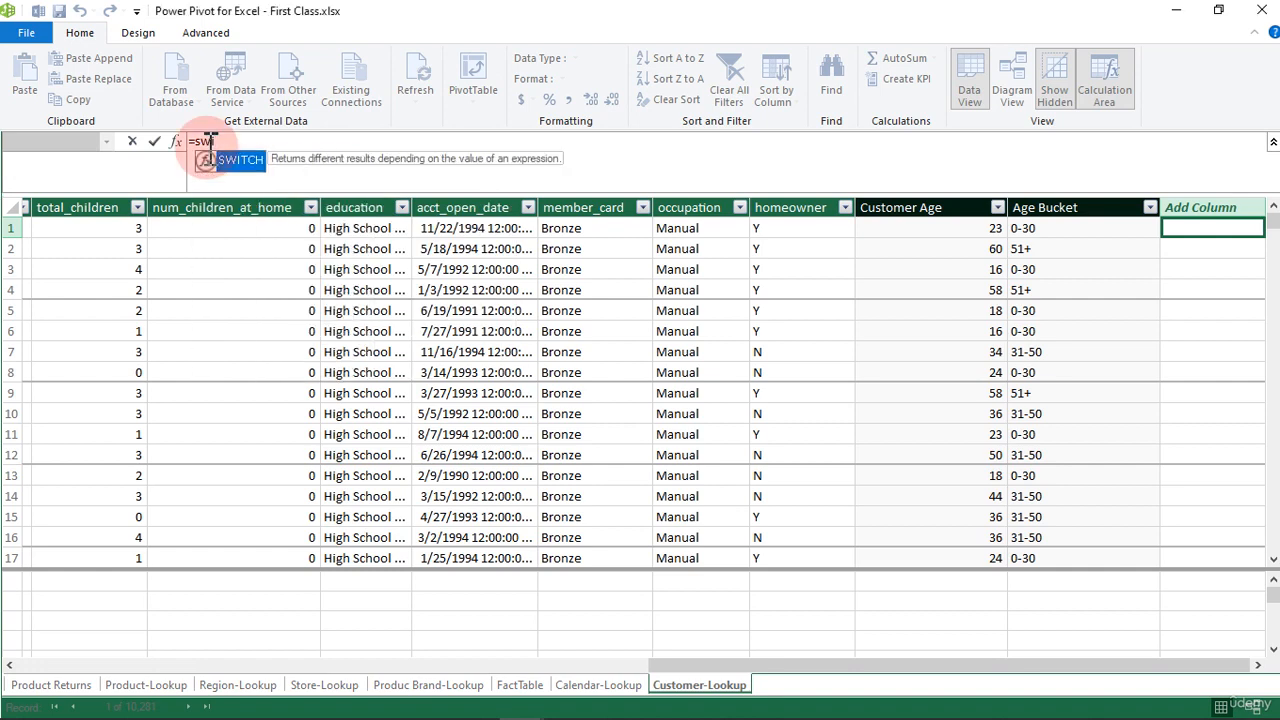
pyautogui.press('Tab')
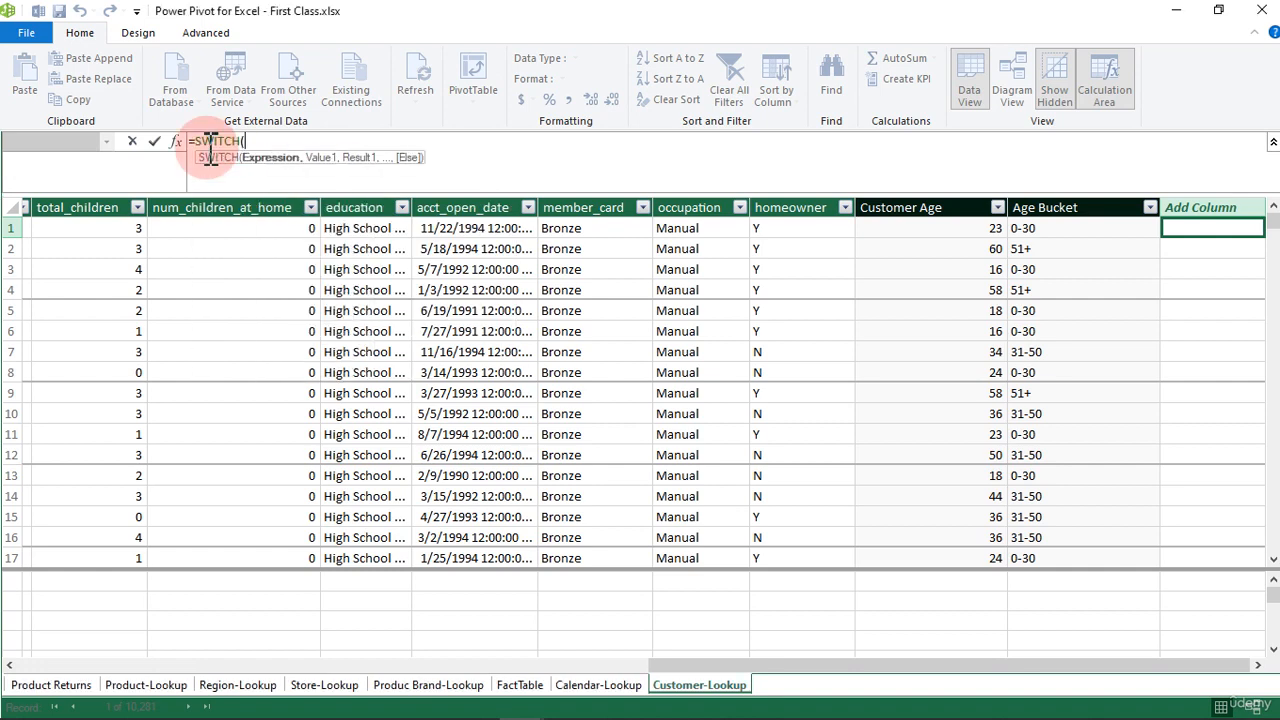
pyautogui.write('tru')
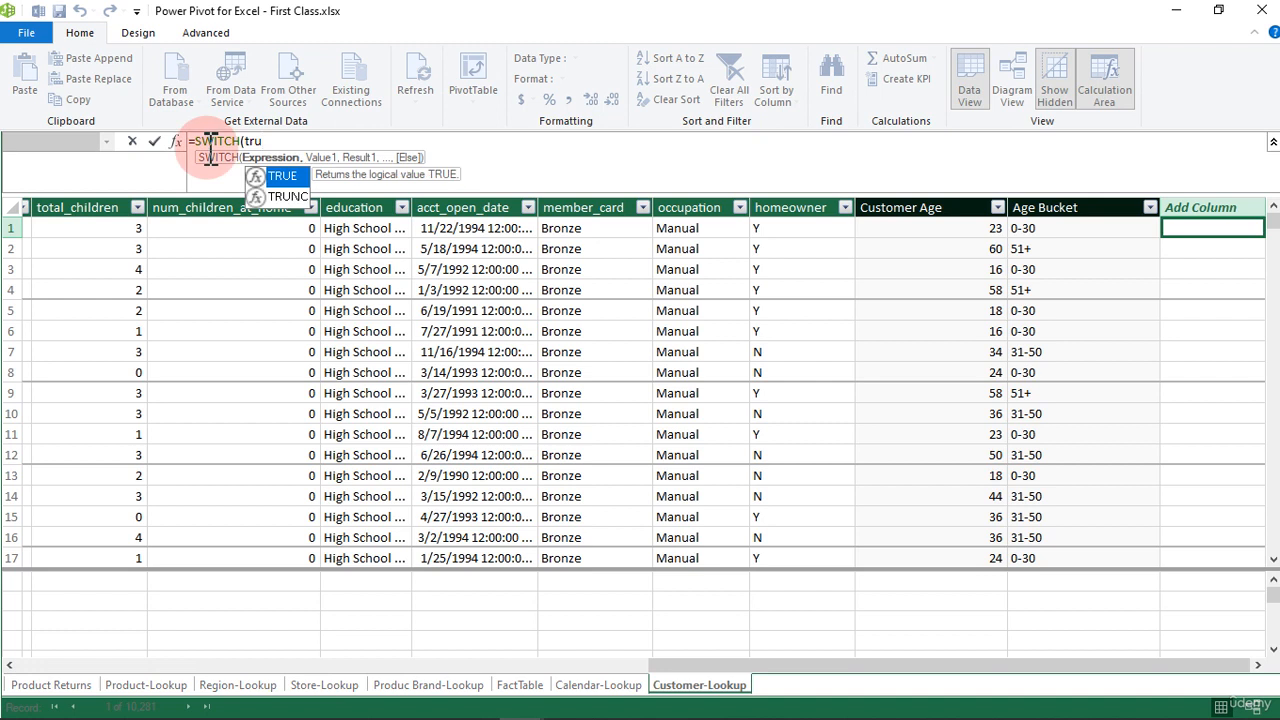
pyautogui.press('Tab')
pyautogui.write(')')
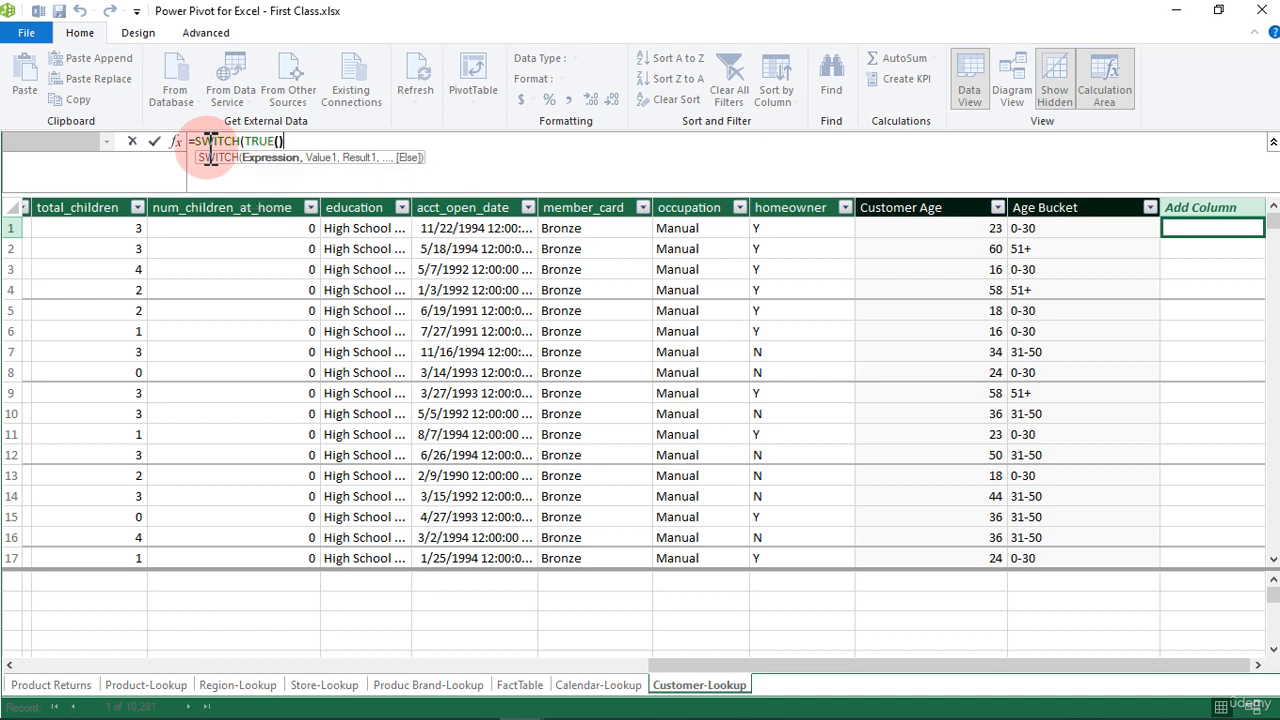
pyautogui.write(',')
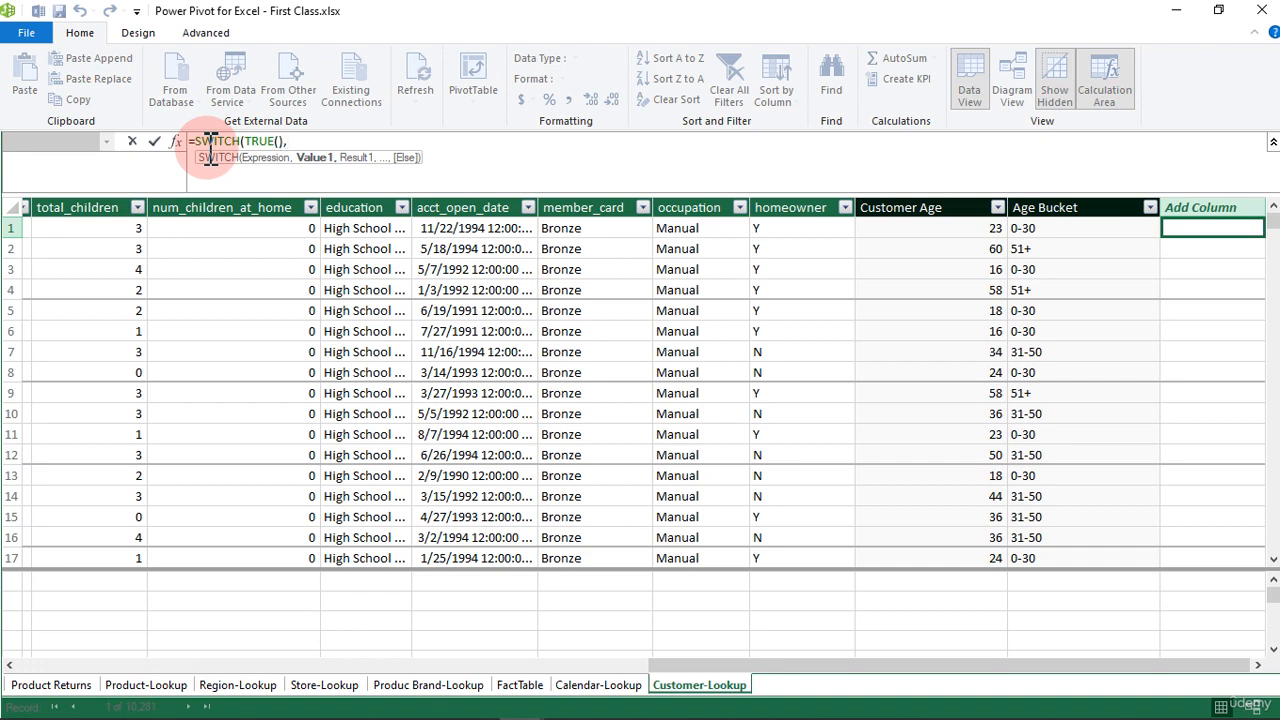
pyautogui.press('BackSpace')
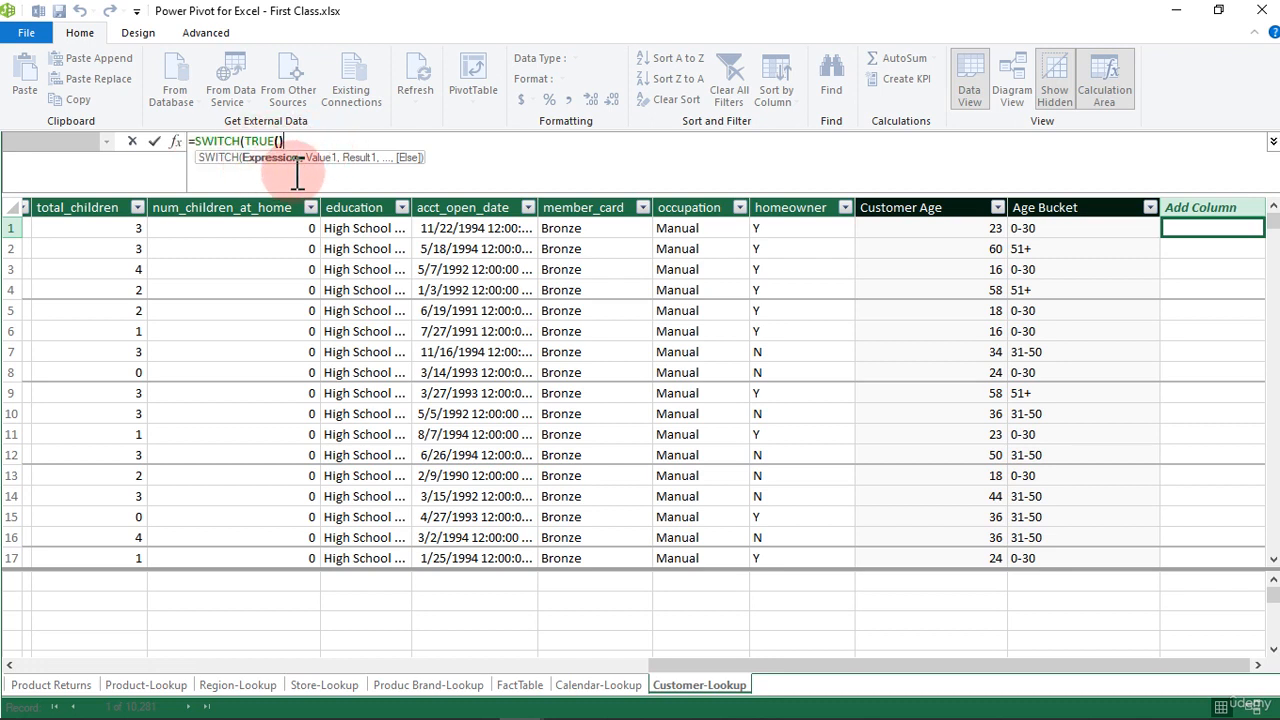
pyautogui.write(',')
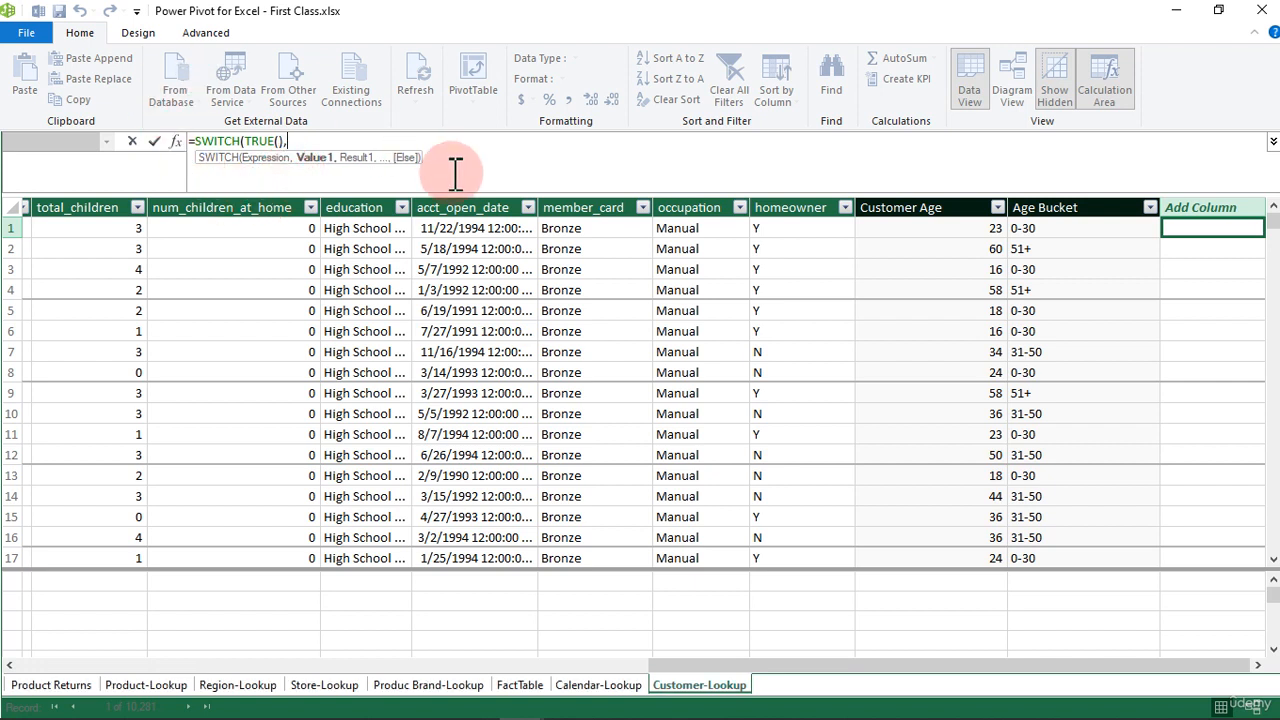
pyautogui.hotkey('alt', 'Return')
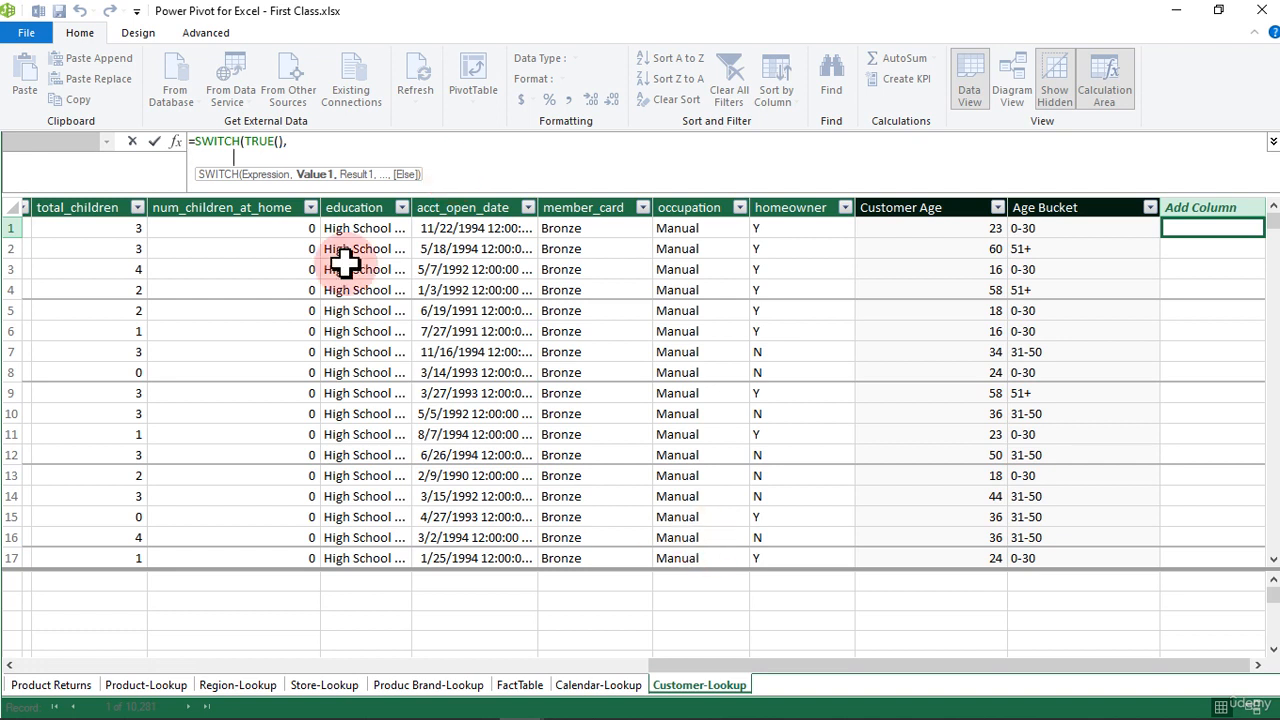
# Step: Add the Customer Age column as the first SWITCH test, without its table name, so it reads [Customer Age]
pyautogui.click(947, 205)
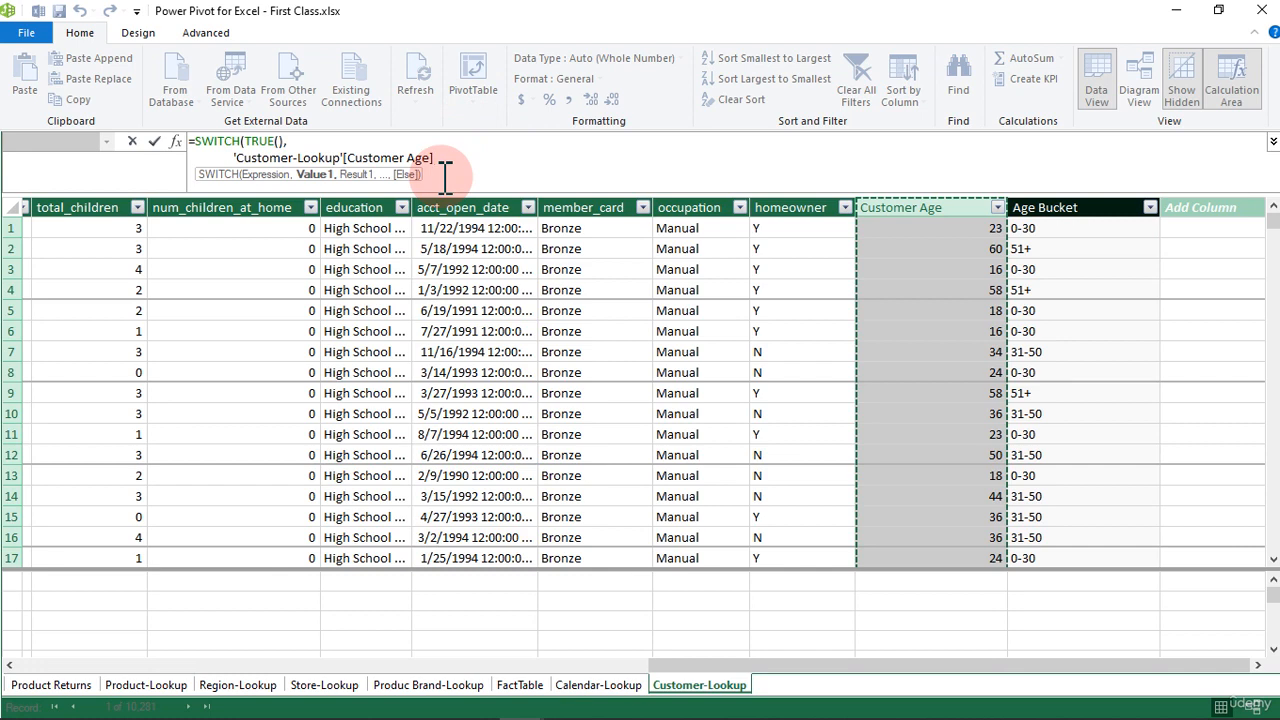
pyautogui.click(451, 158)
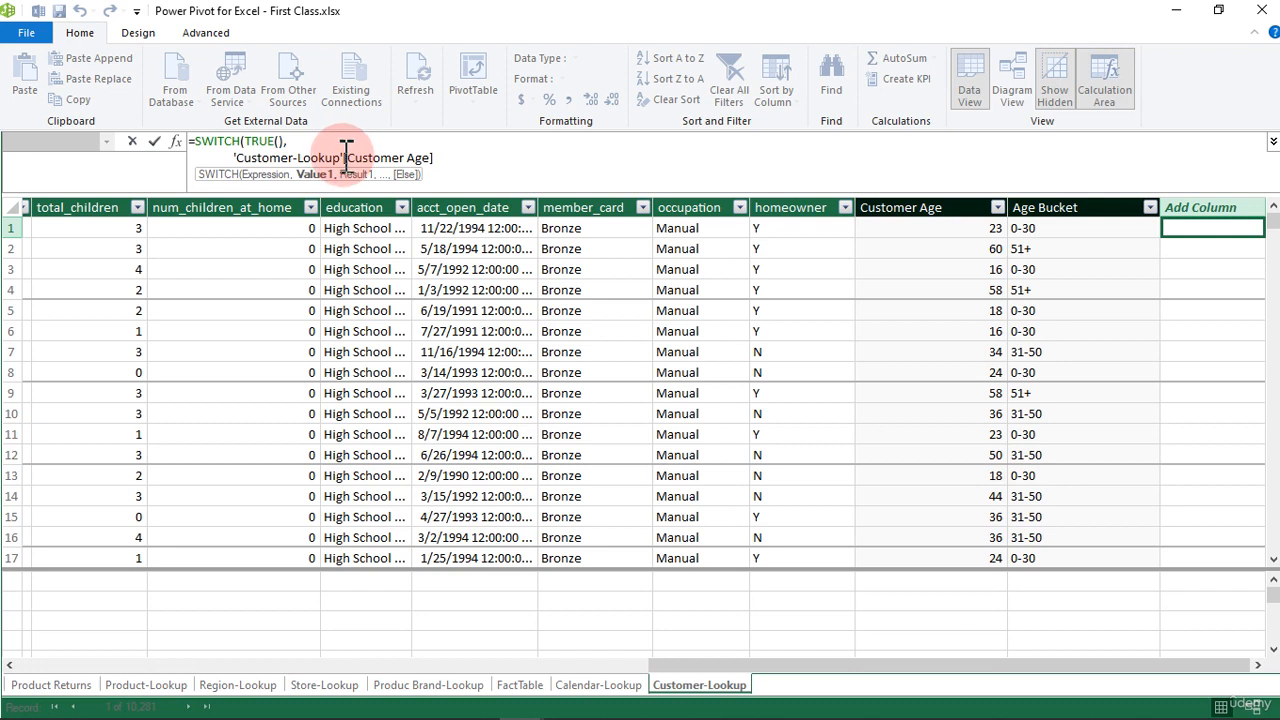
pyautogui.moveTo(345, 152); pyautogui.dragTo(236, 167)
pyautogui.press('Delete')
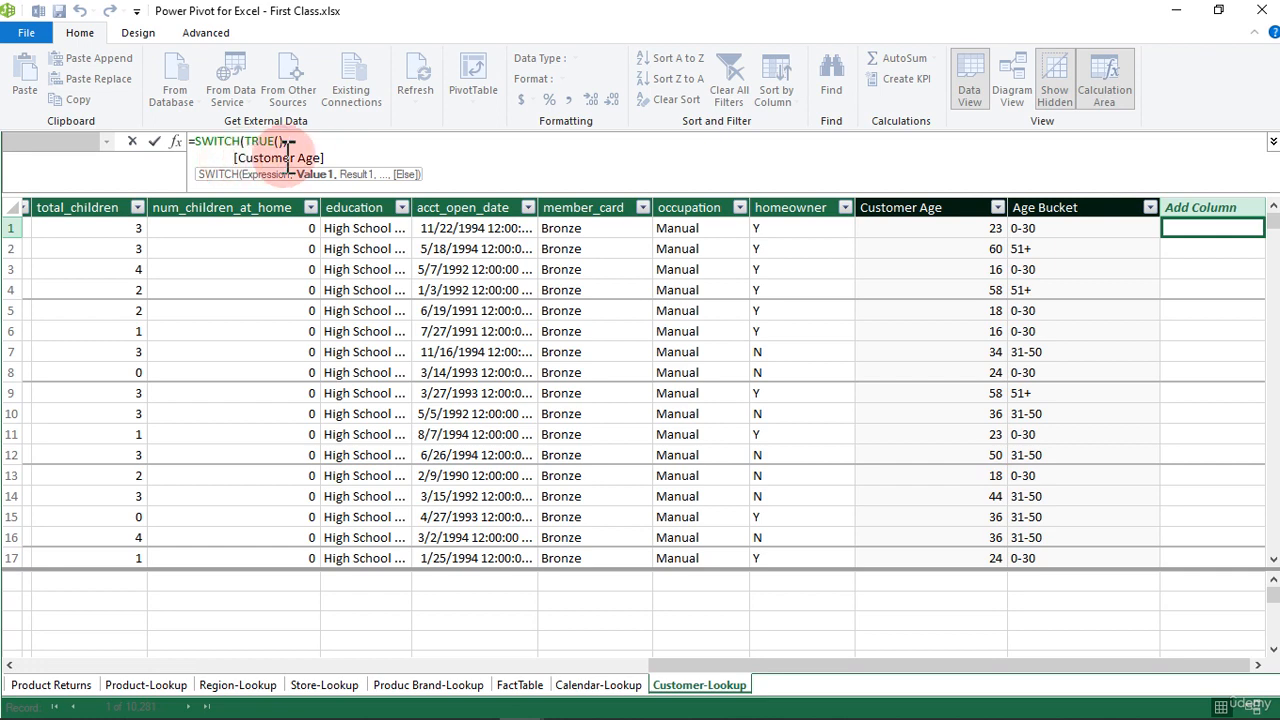
pyautogui.click(331, 158)
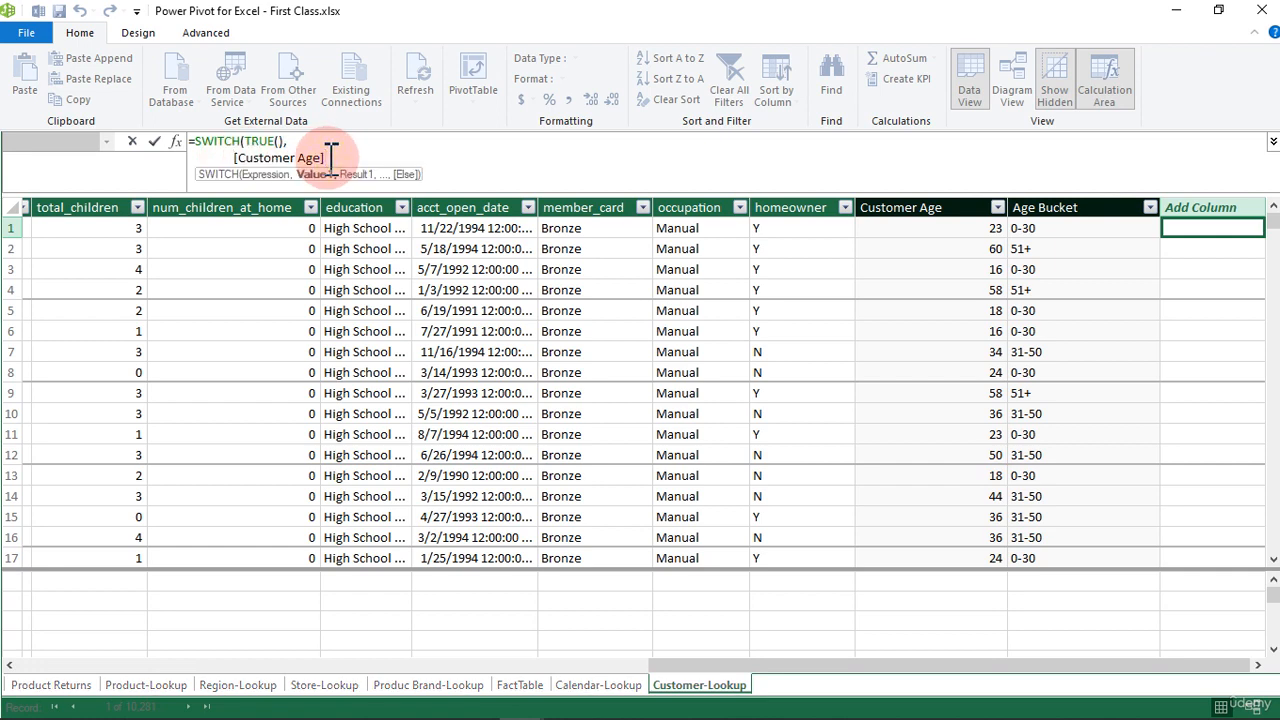
# Step: Complete the first condition as [Customer Age]<=30 with the result "14-30"
pyautogui.write('<=30,')
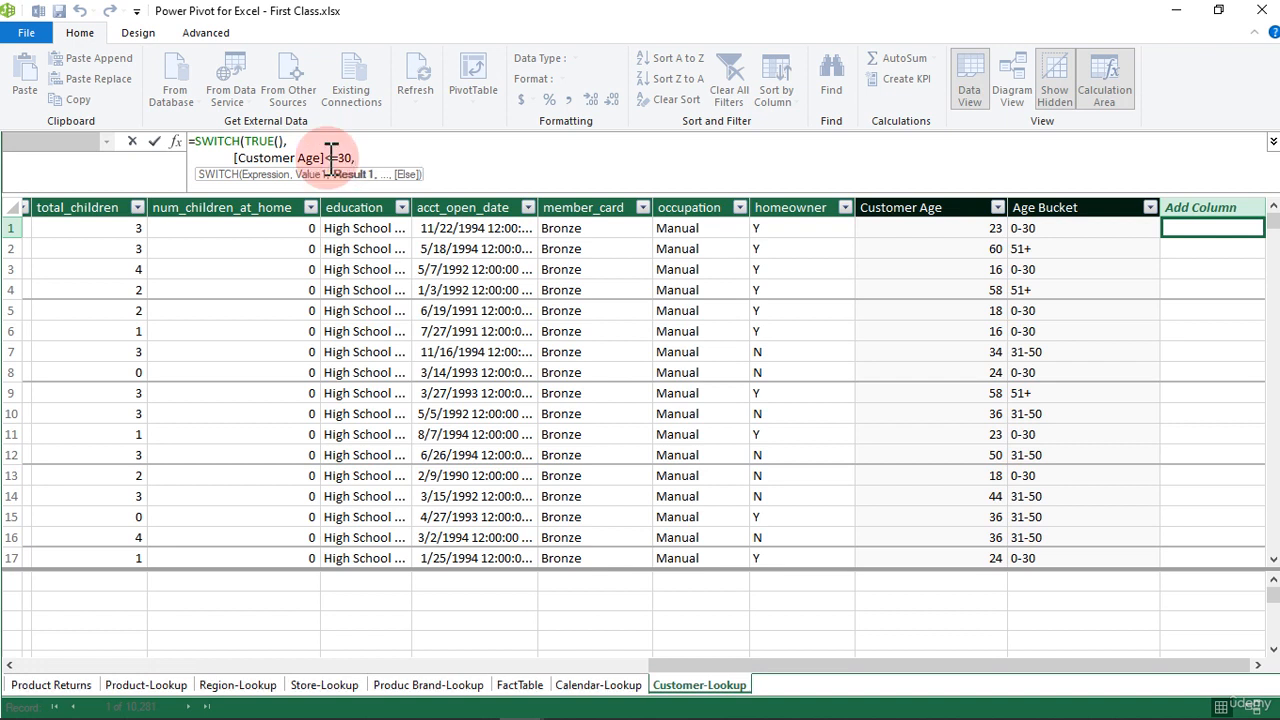
pyautogui.write('"')
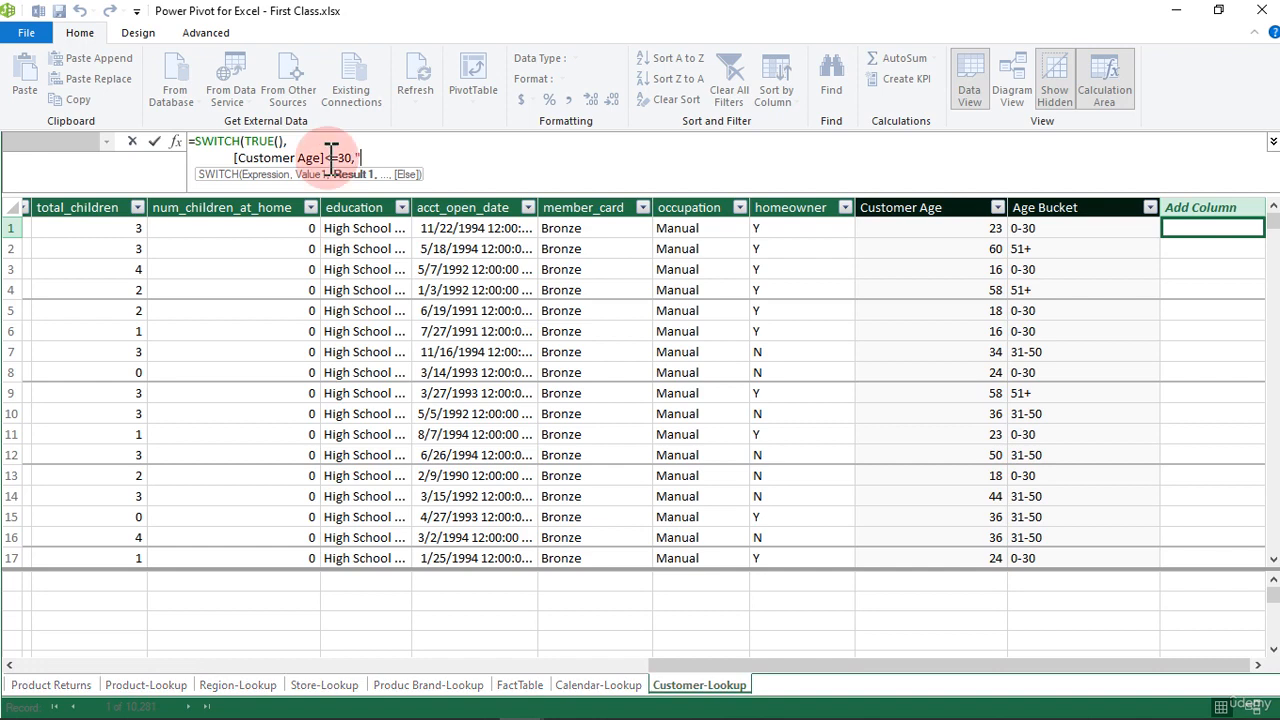
pyautogui.write('14-30"')
# Step: Duplicate the [Customer Age]<=30,"14-30" condition onto a new line and end the first condition with a comma
pyautogui.moveTo(400, 158); pyautogui.dragTo(238, 165)
pyautogui.hotkey('ctrl', 'c')
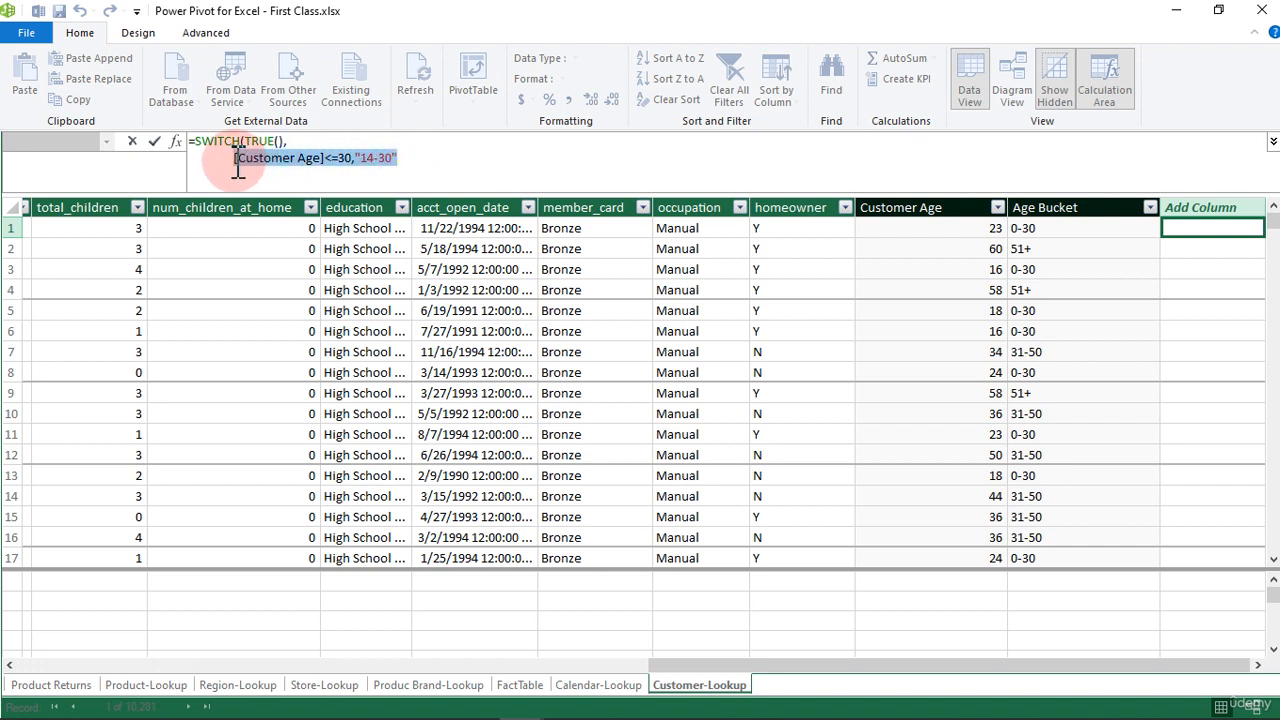
pyautogui.click(421, 158)
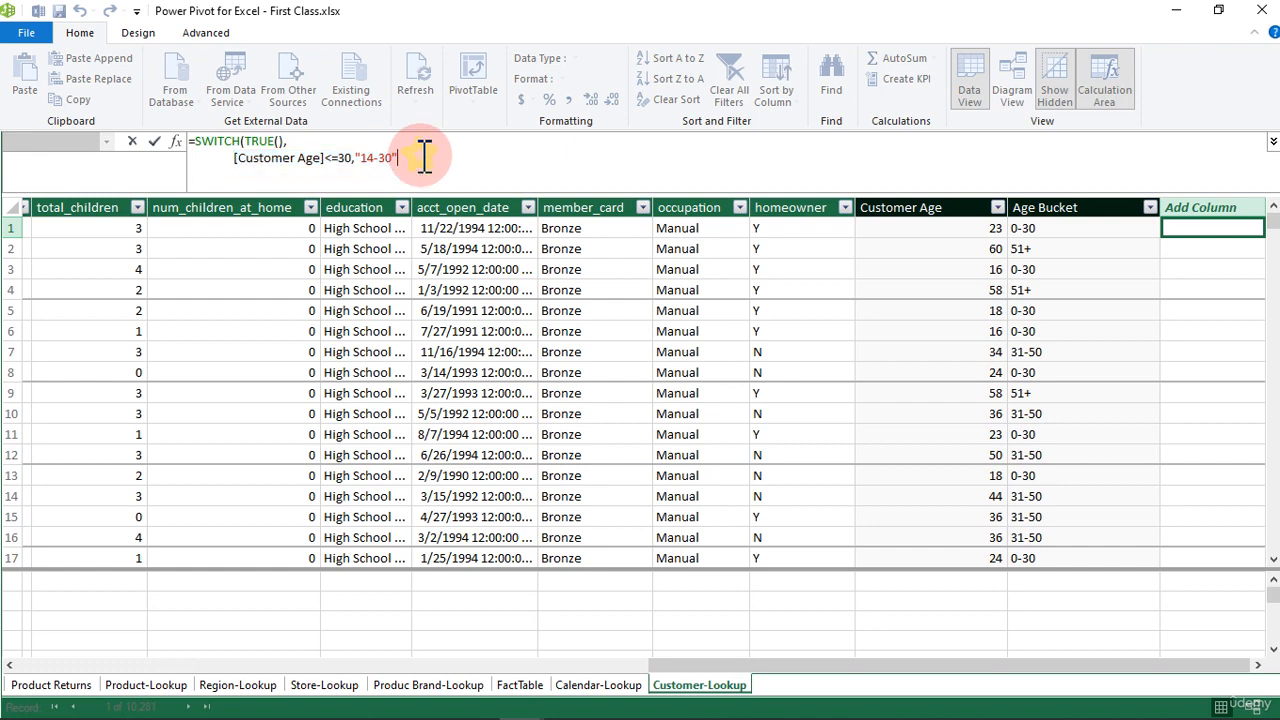
pyautogui.hotkey('alt', 'Return')
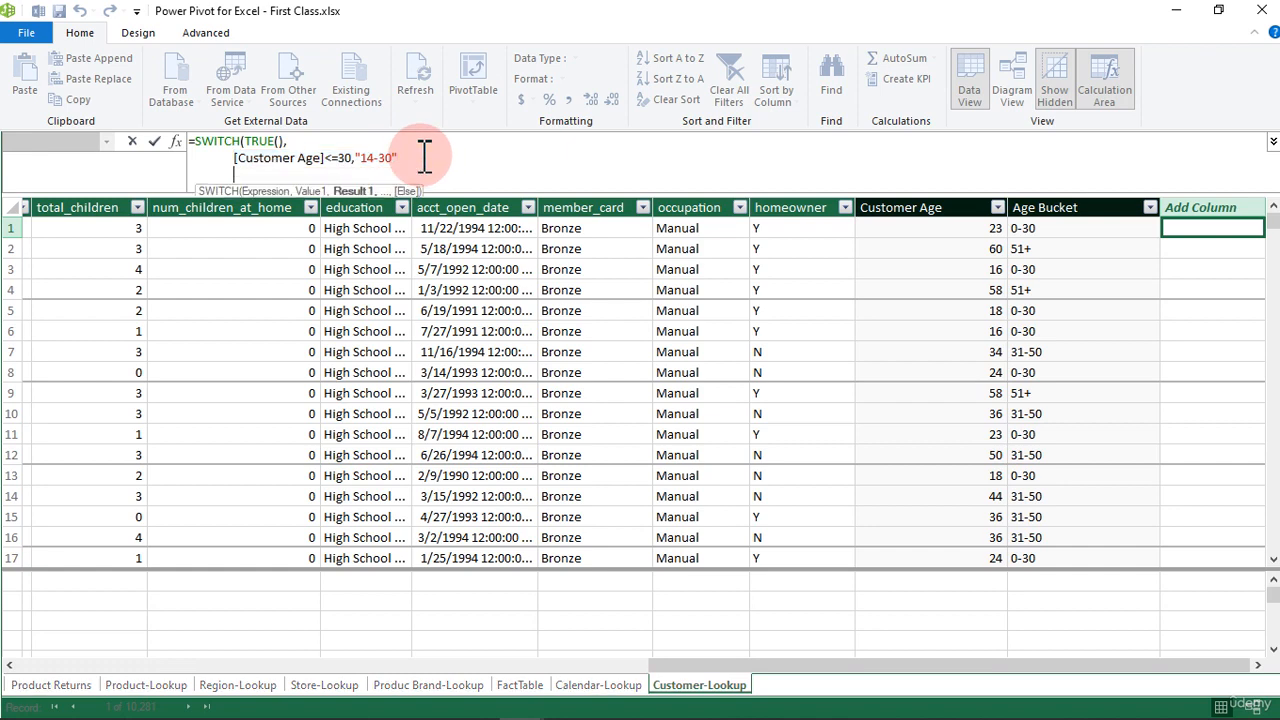
pyautogui.hotkey('ctrl', 'v')
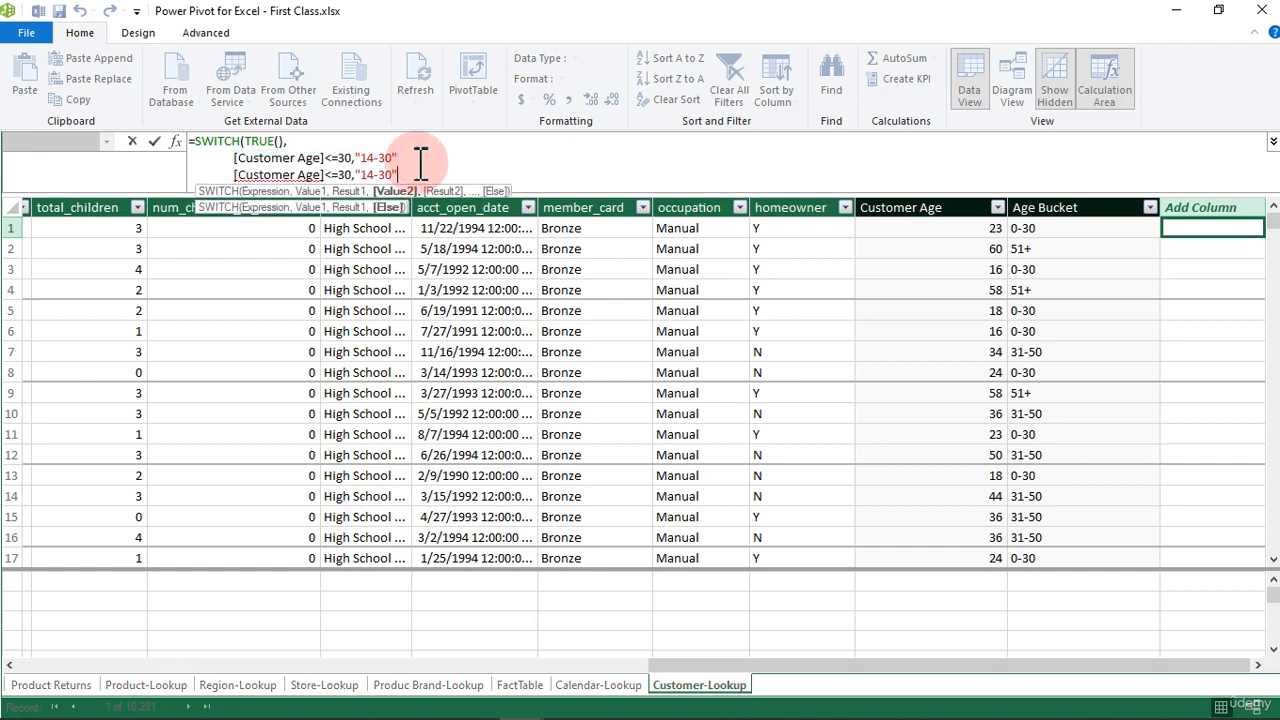
pyautogui.hotkey('ctrl', 'z')
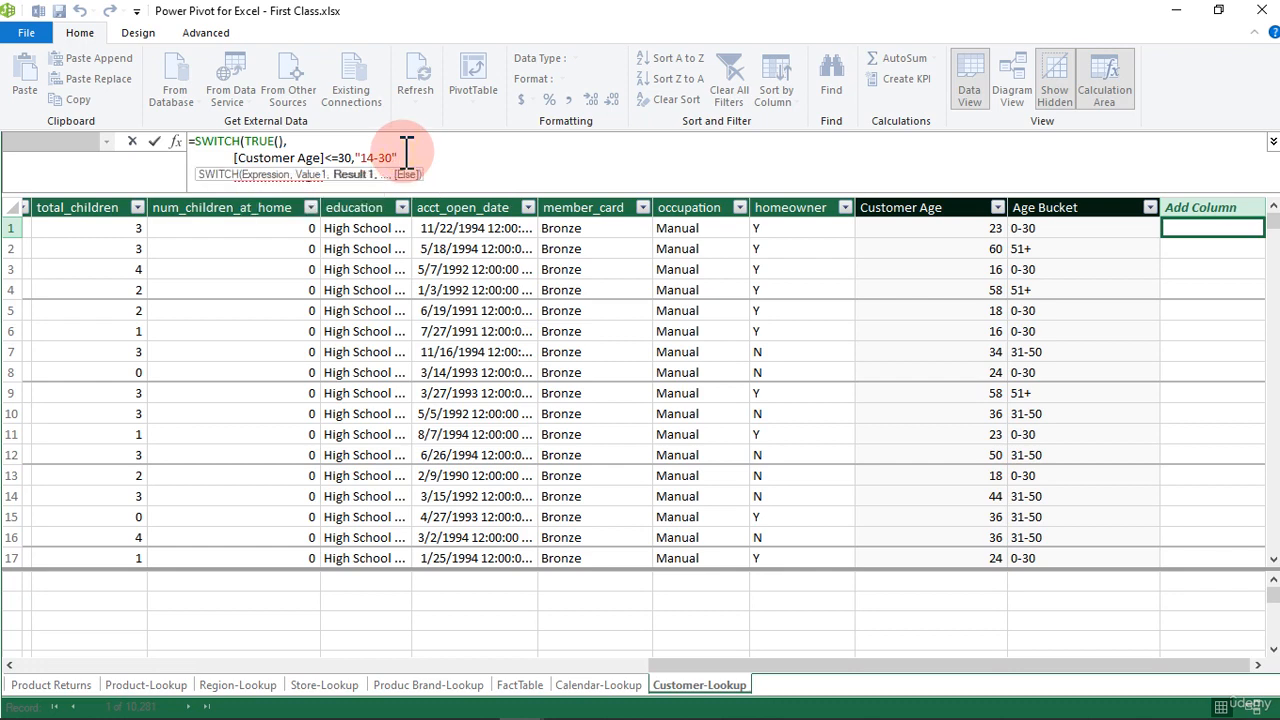
pyautogui.write(',')
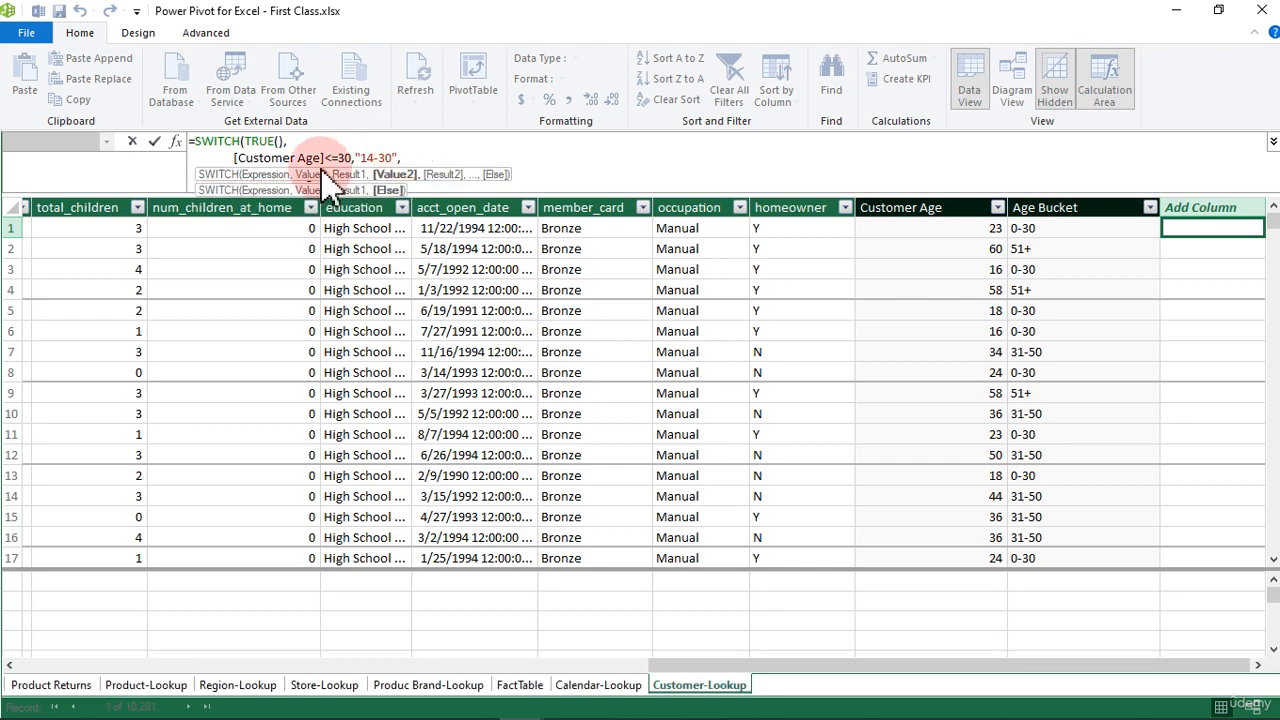
# Step: Set the age limit in the duplicated second condition to 50
pyautogui.click(341, 148)
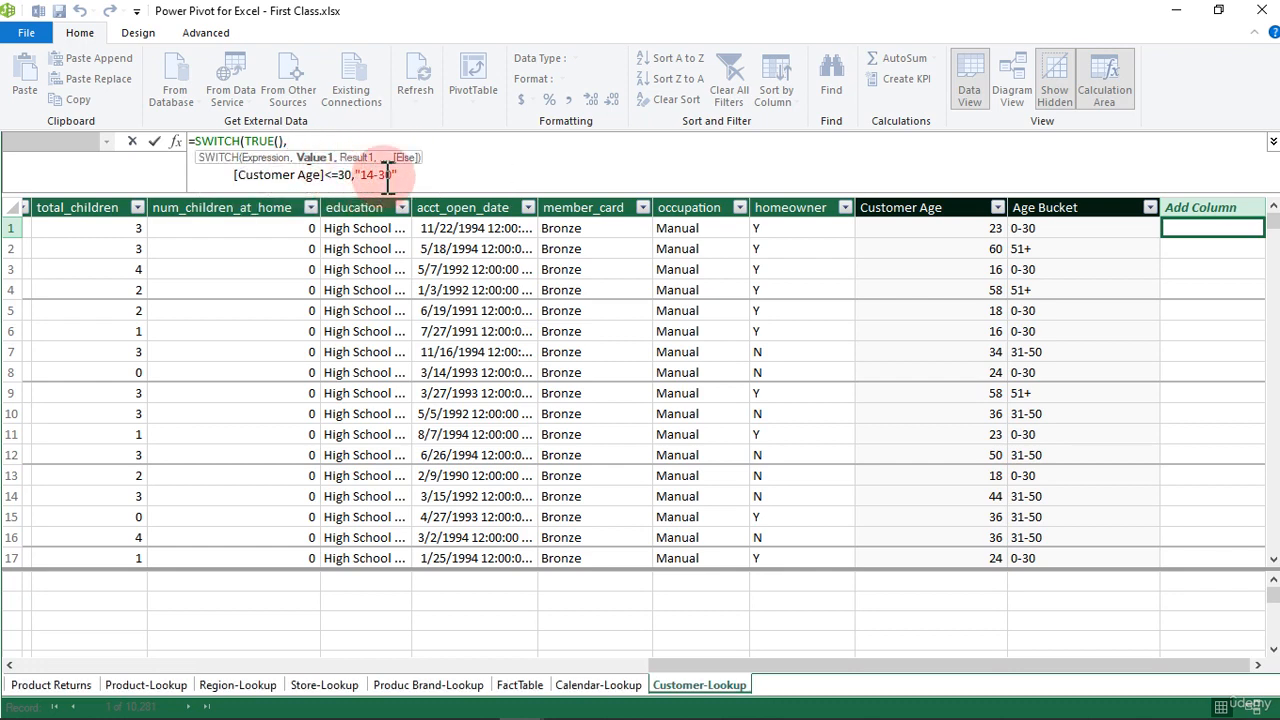
pyautogui.click(347, 175)
pyautogui.press('BackSpace')
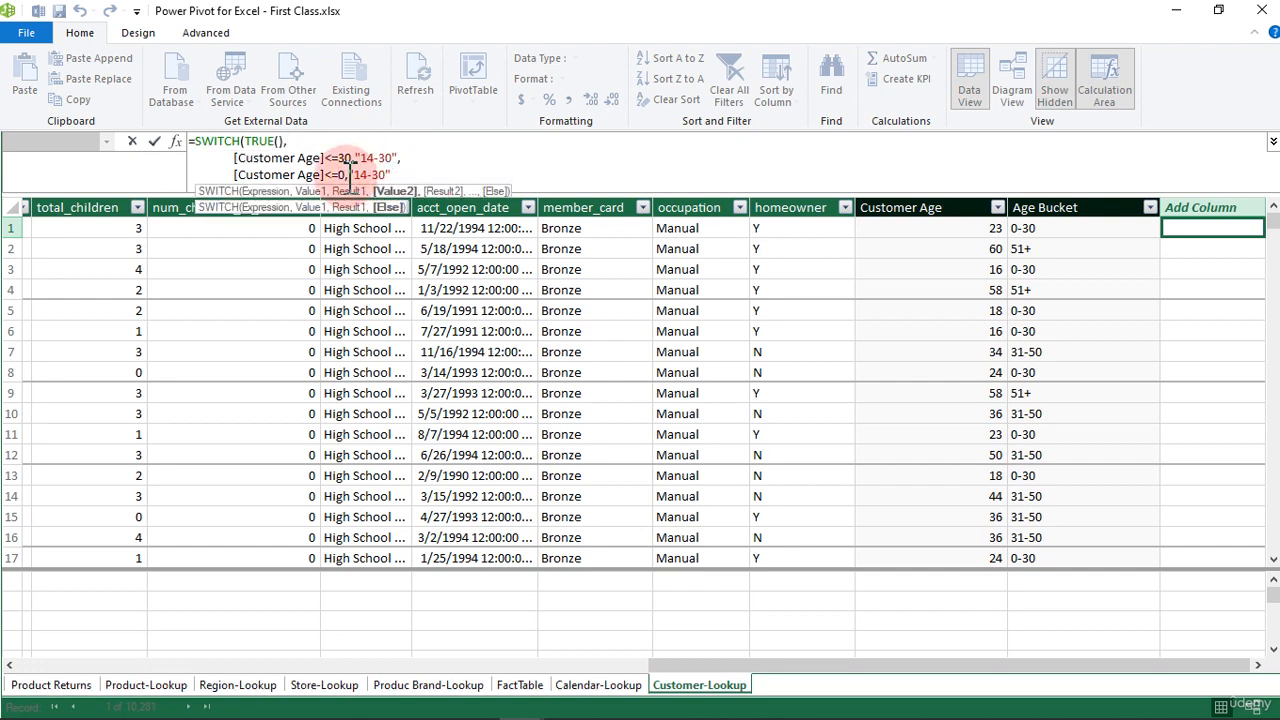
pyautogui.write('5')
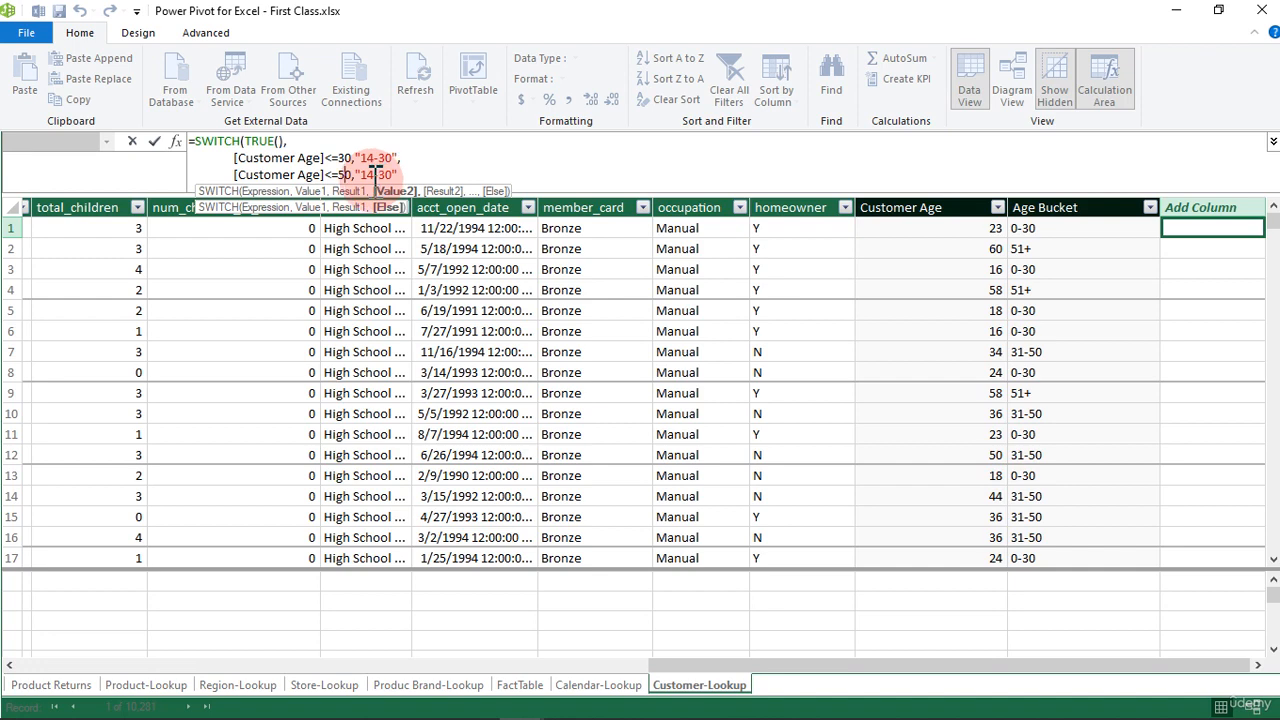
# Step: Set the second condition's result label to "31-50"
pyautogui.click(376, 175)
pyautogui.press('BackSpace')
pyautogui.press('BackSpace')
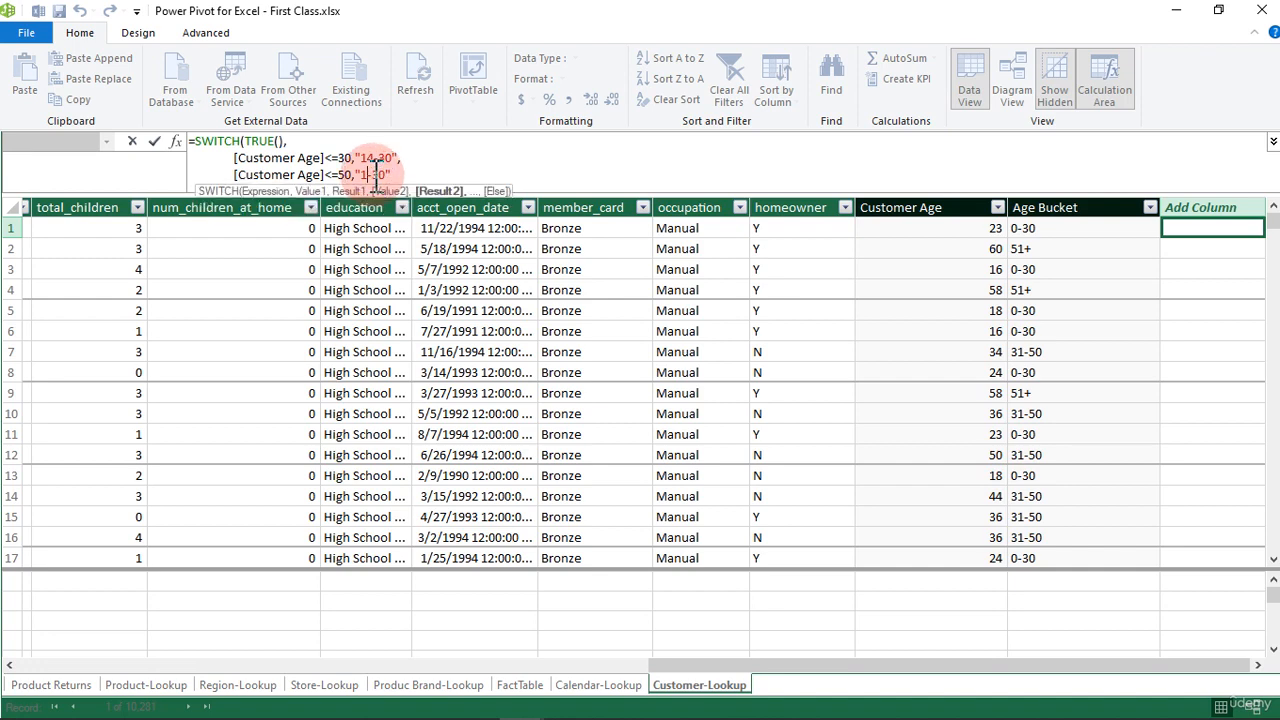
pyautogui.write('31')
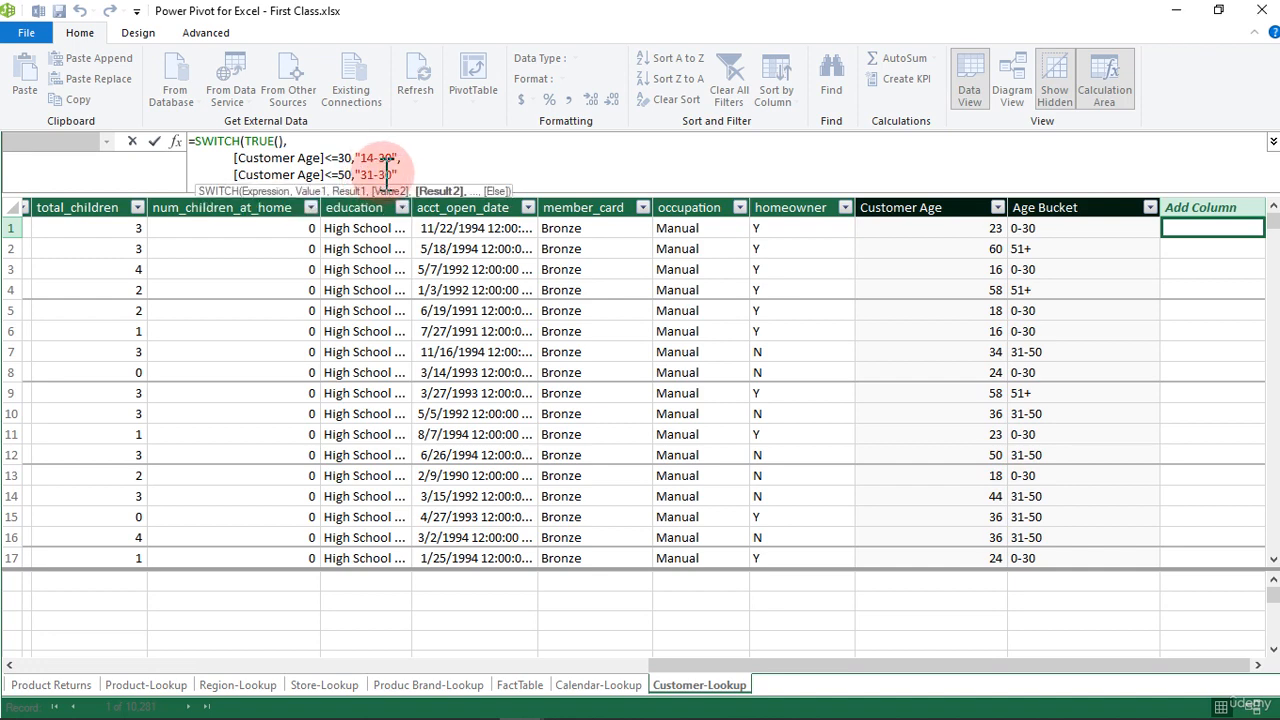
pyautogui.click(395, 173)
pyautogui.press('BackSpace')
pyautogui.press('BackSpace')
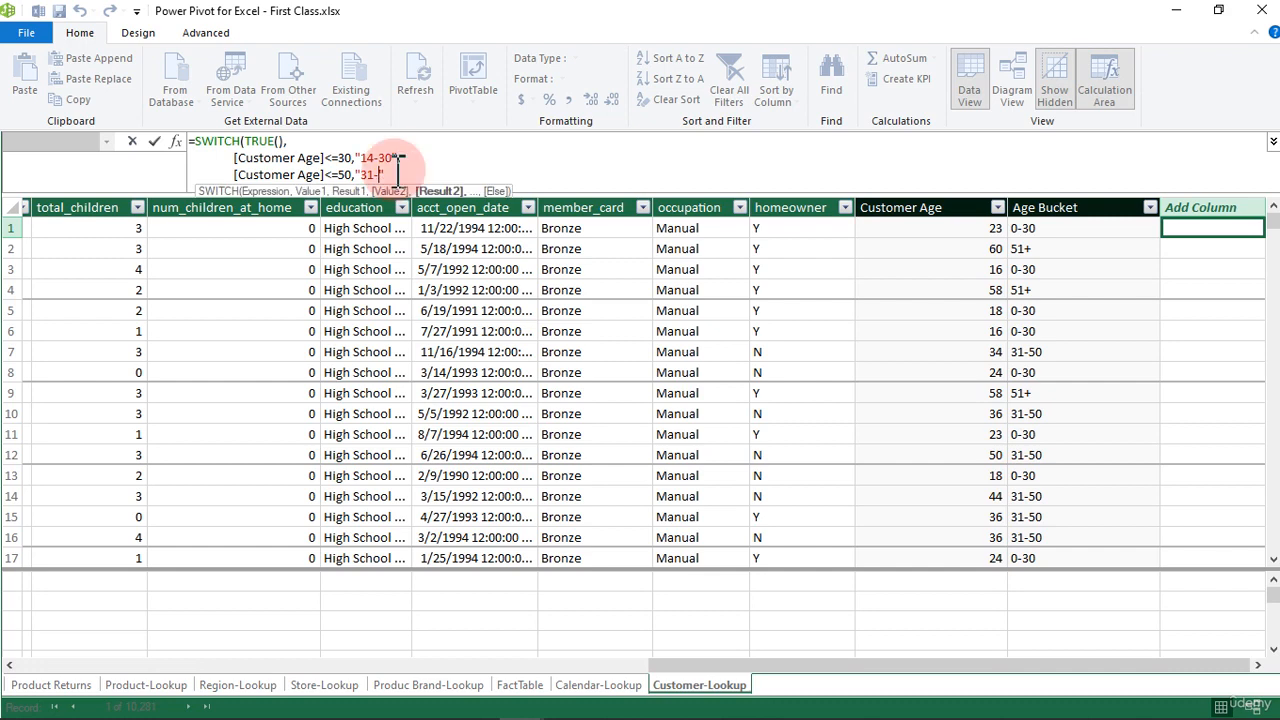
pyautogui.write('50')
pyautogui.click(415, 173)
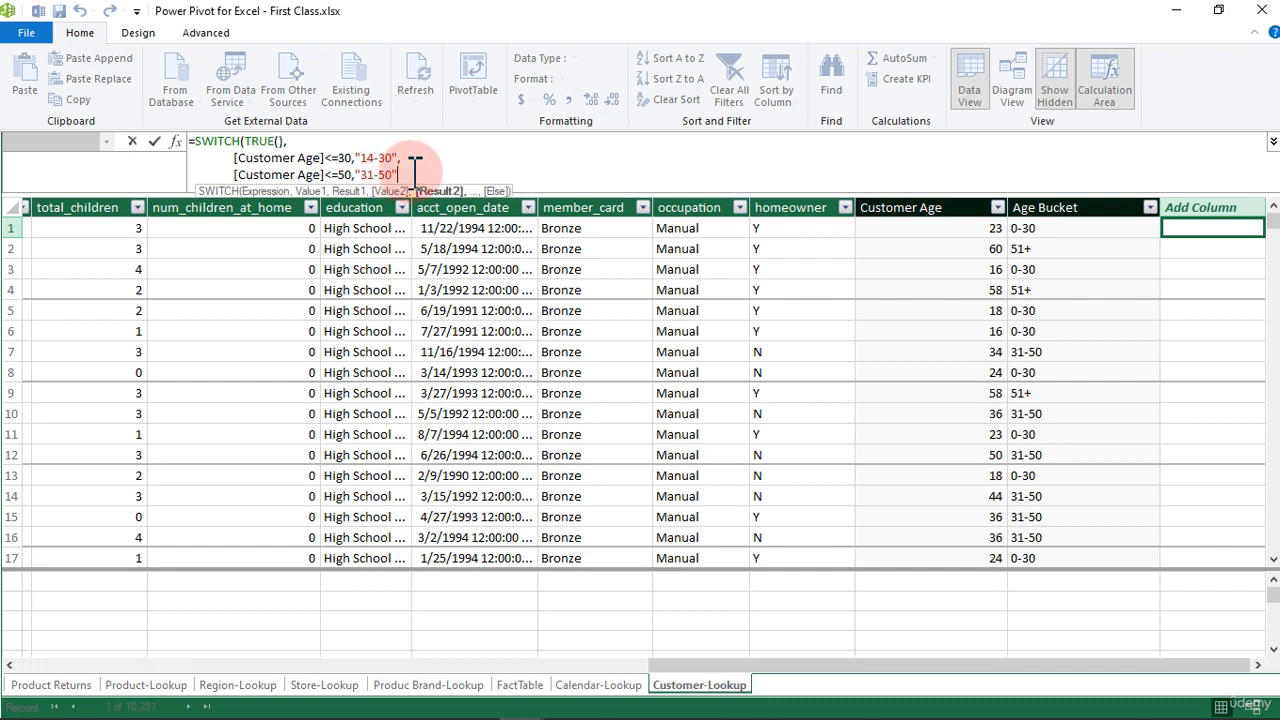
# Step: Add "50+" as the SWITCH else result on its own line, close the function and commit the calculated column
pyautogui.write(',')
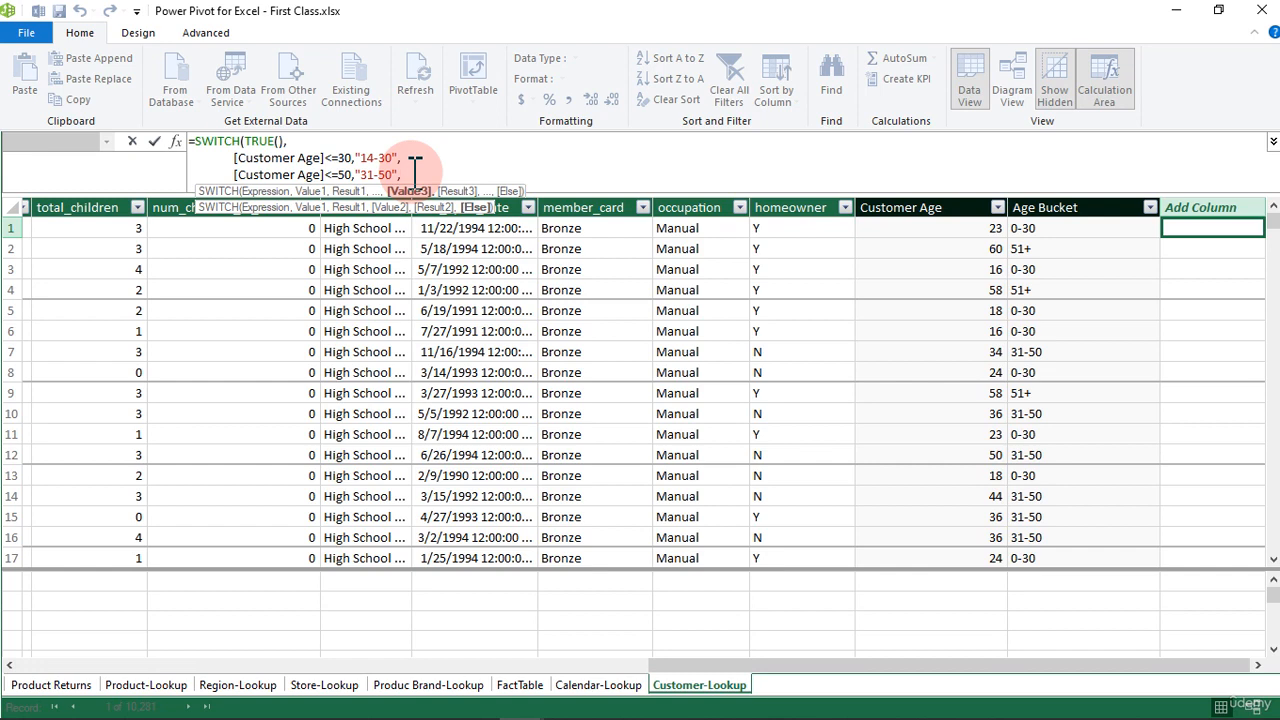
pyautogui.hotkey('alt', 'Return')
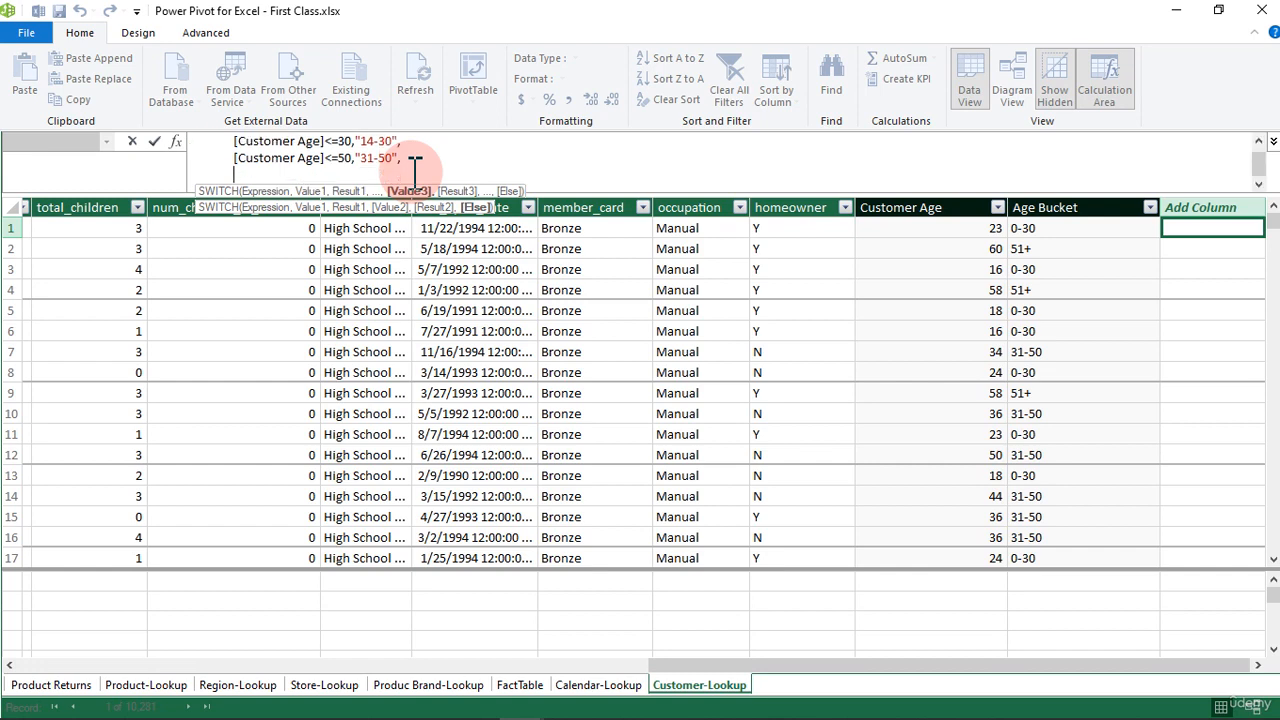
pyautogui.write('"')
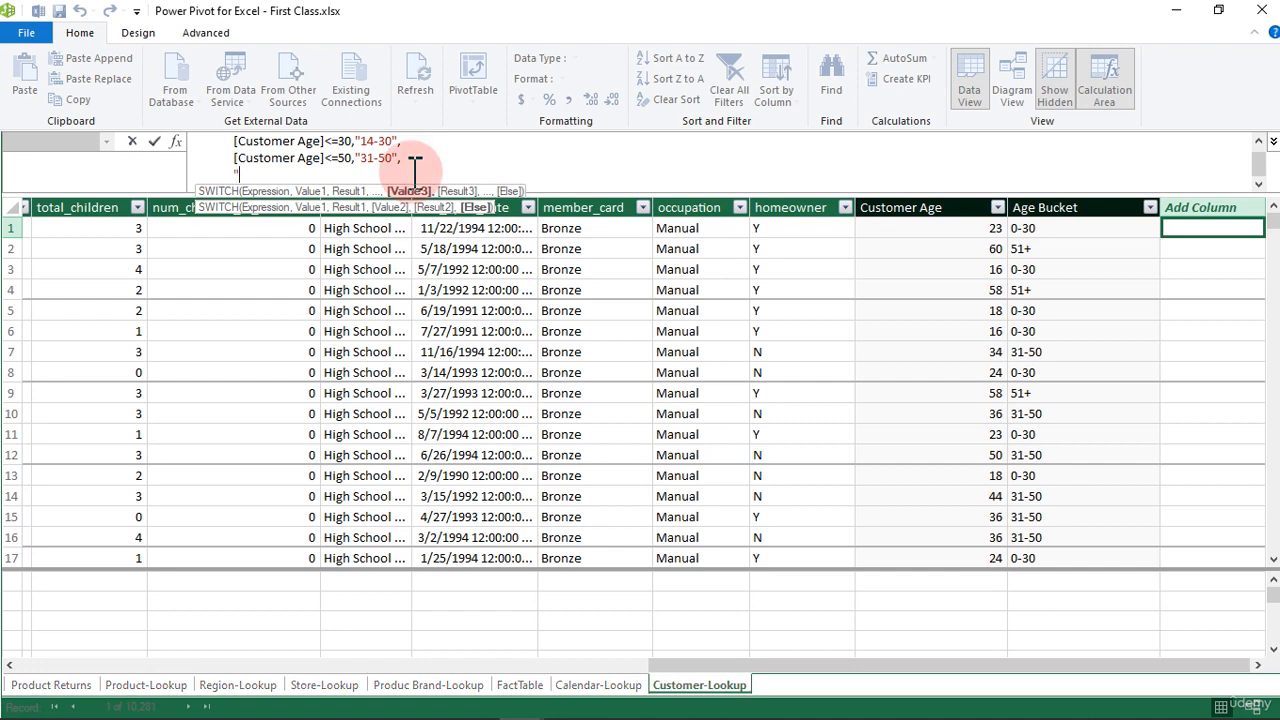
pyautogui.write('50+"')
pyautogui.hotkey('shift', 'Return')
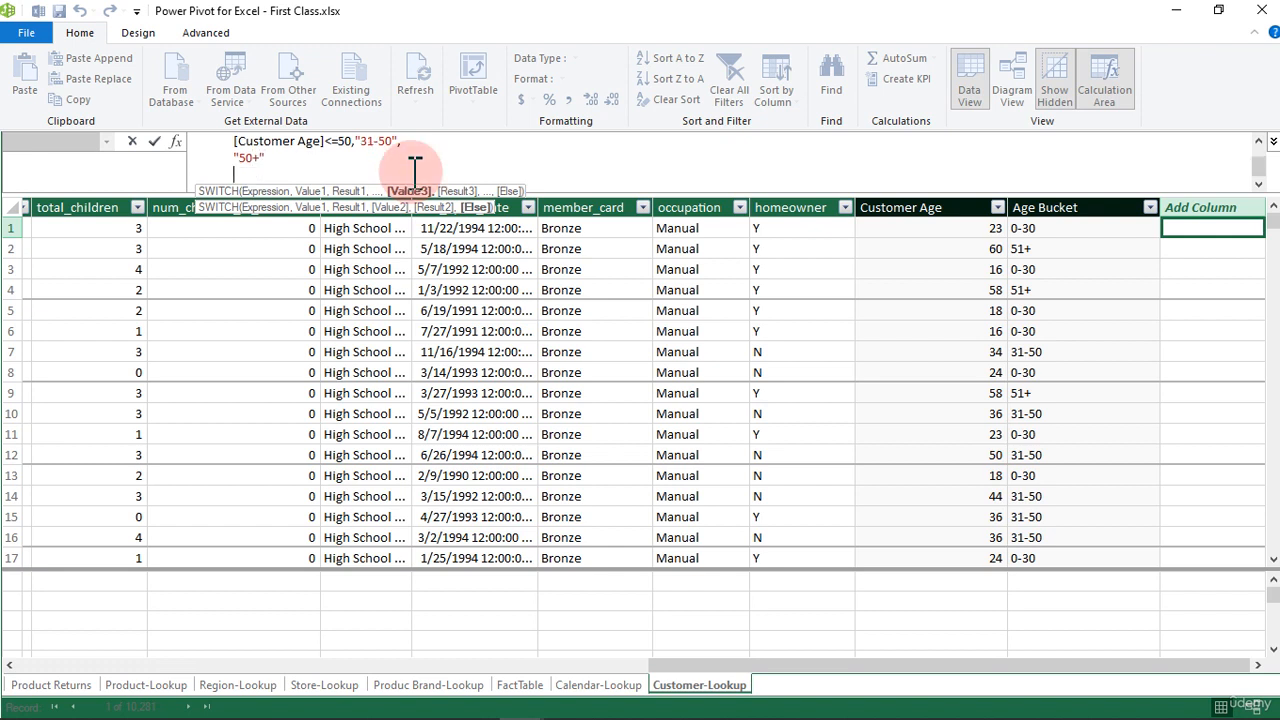
pyautogui.write(')')
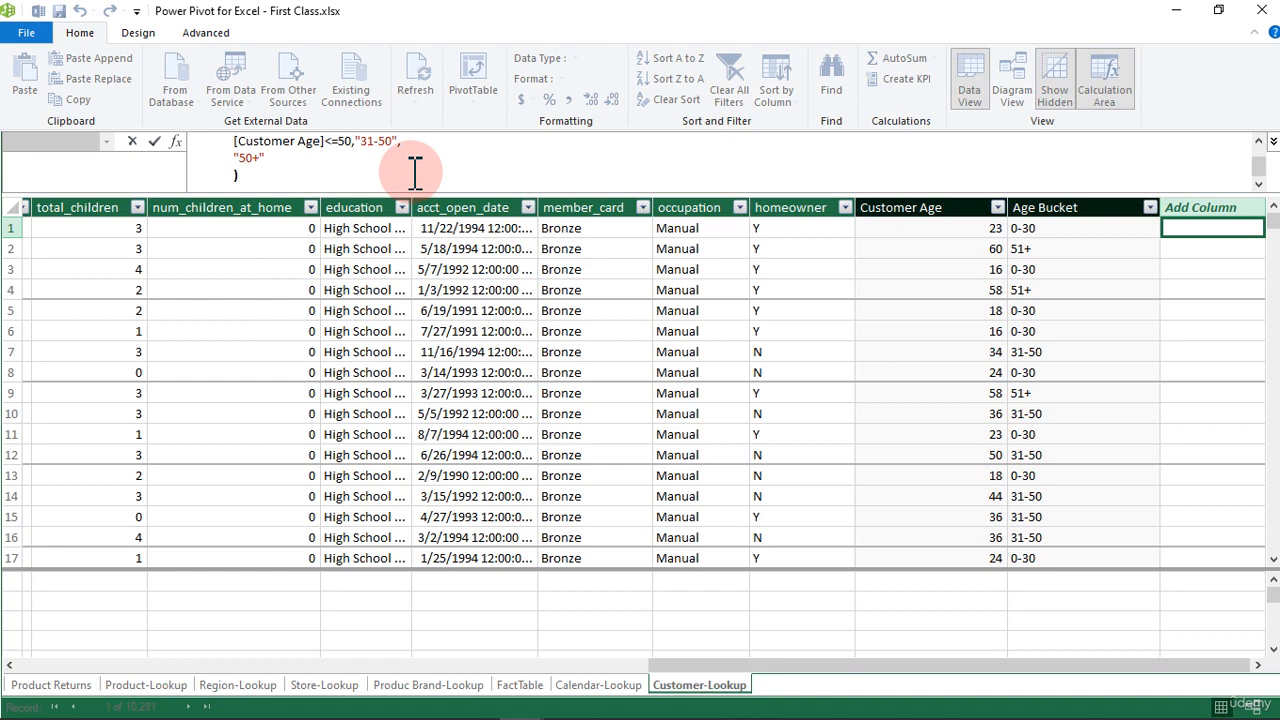
pyautogui.press('Return')
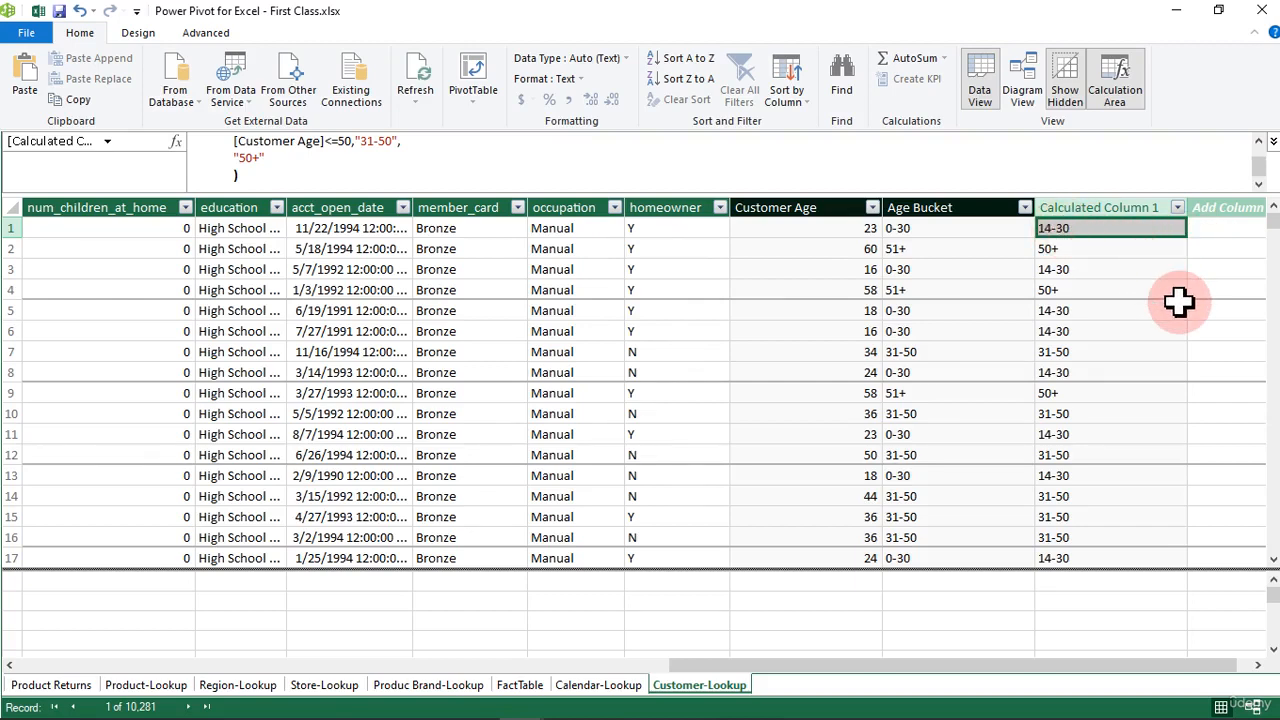
# Step: Compare the new calculated column's SWITCH formula and results with the Age Bucket column
pyautogui.moveTo(1179, 664); pyautogui.dragTo(1251, 656)
pyautogui.scroll(1, 433, 173)
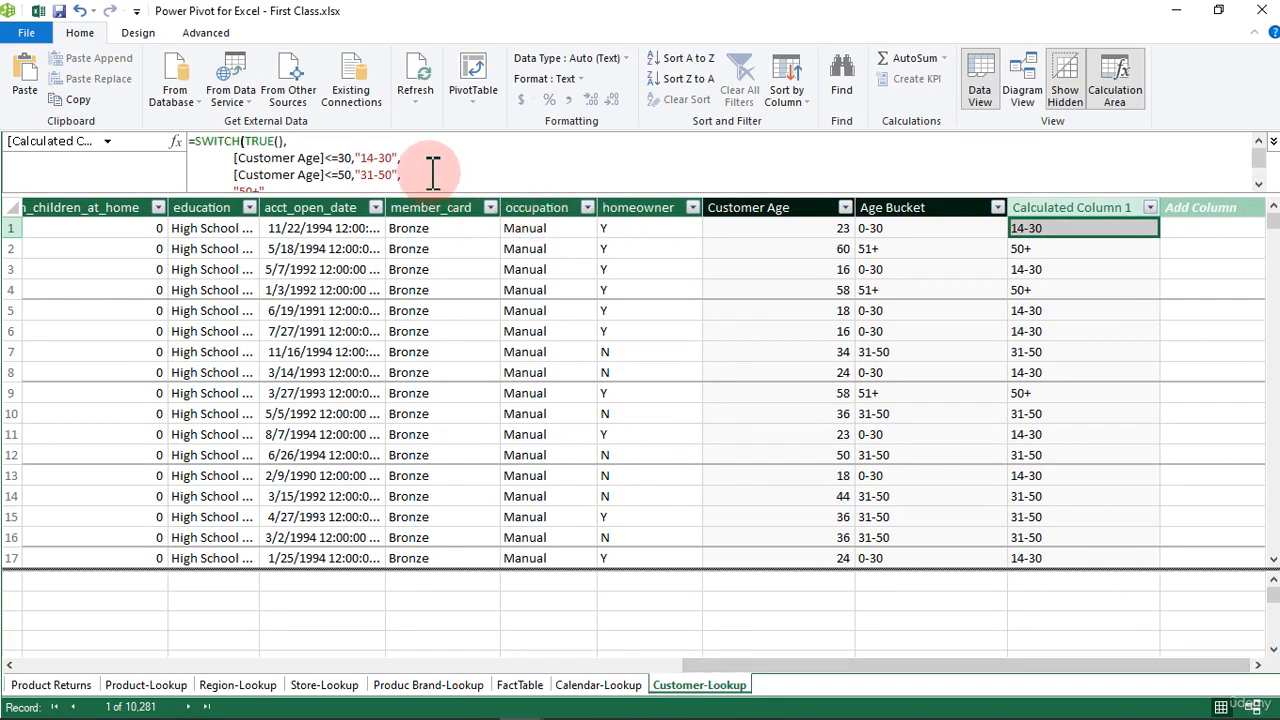
pyautogui.click(1240, 289)
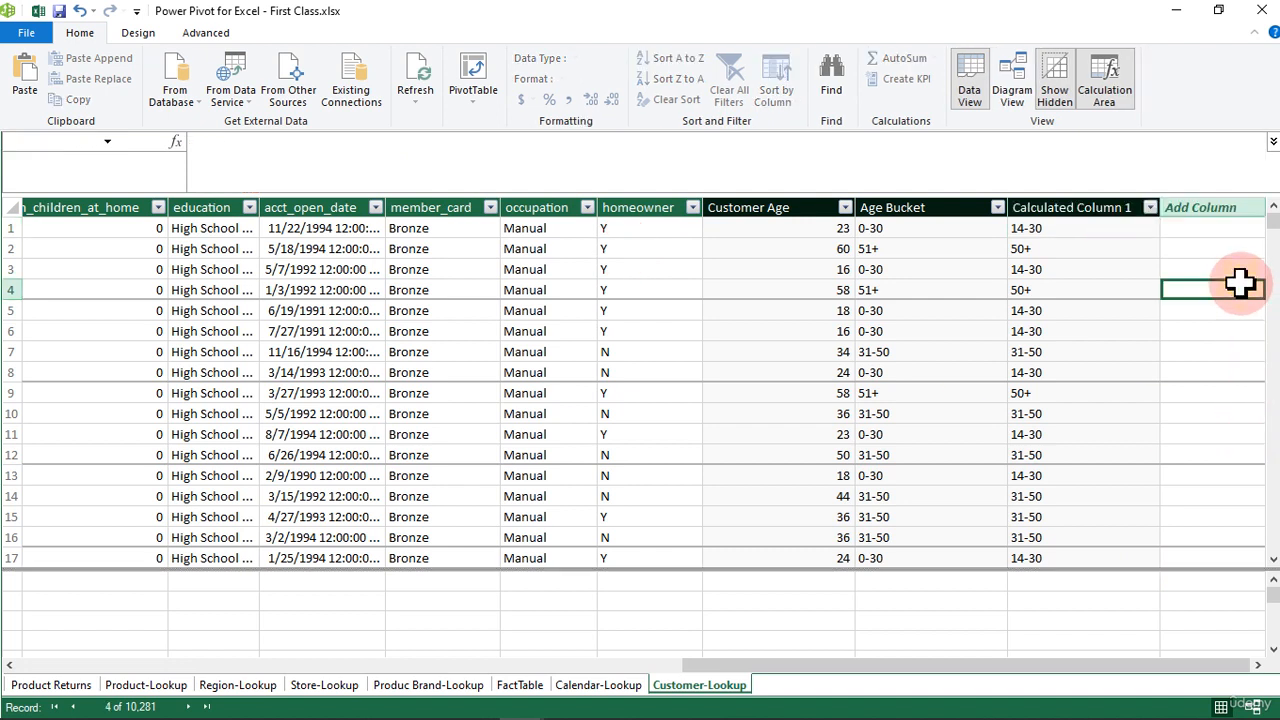
pyautogui.click(1075, 230)
pyautogui.click(1046, 314)
pyautogui.click(1037, 370)
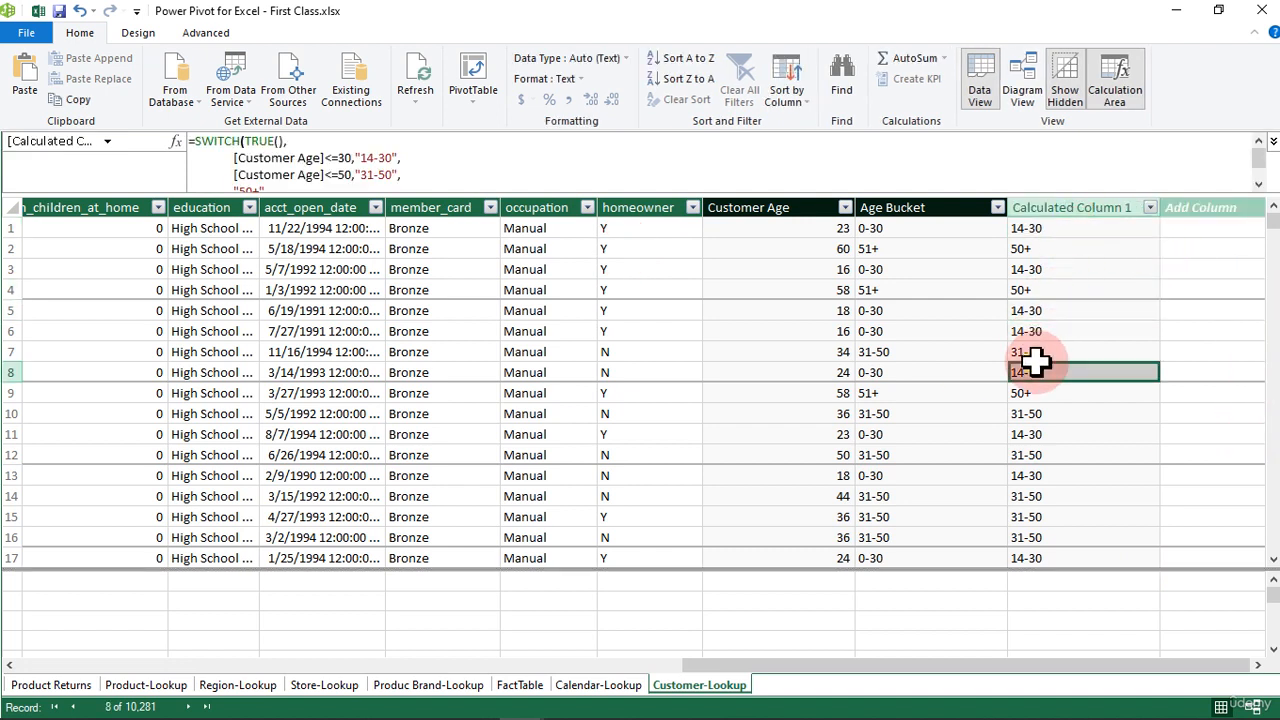
pyautogui.click(917, 249)
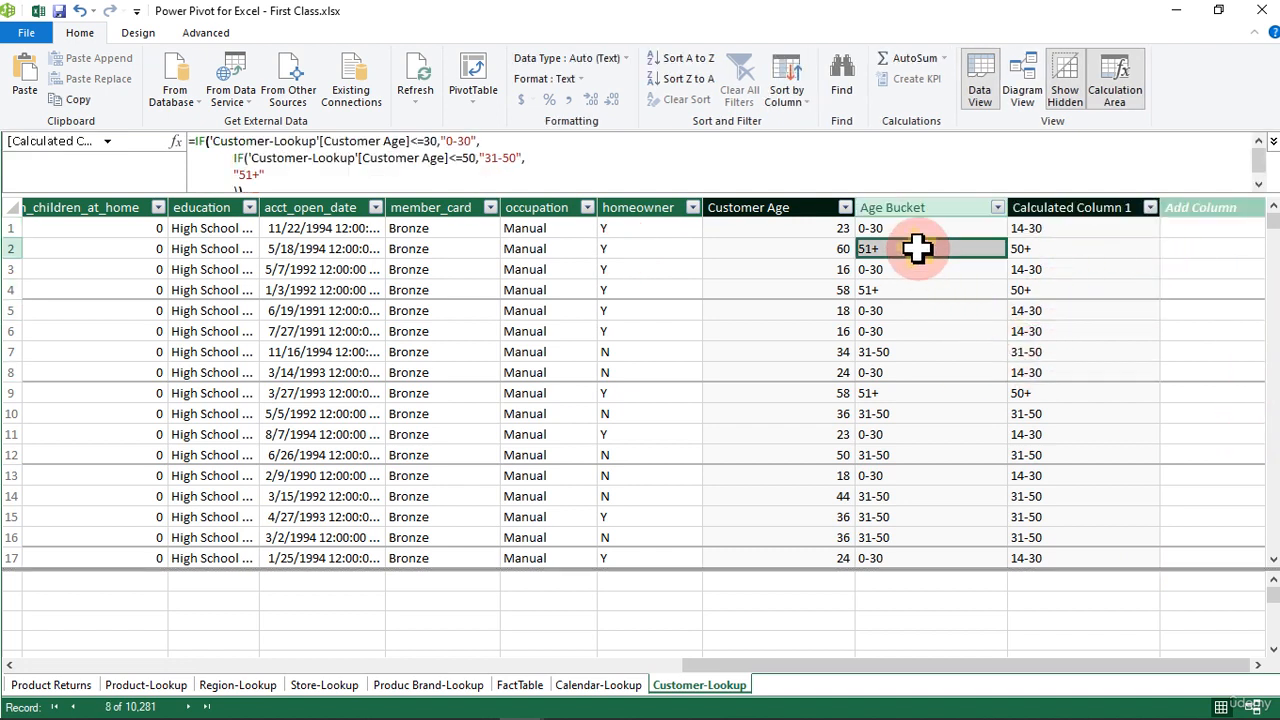
# Step: Rename the new SWITCH calculated column as Age-Group
pyautogui.click(1068, 205)
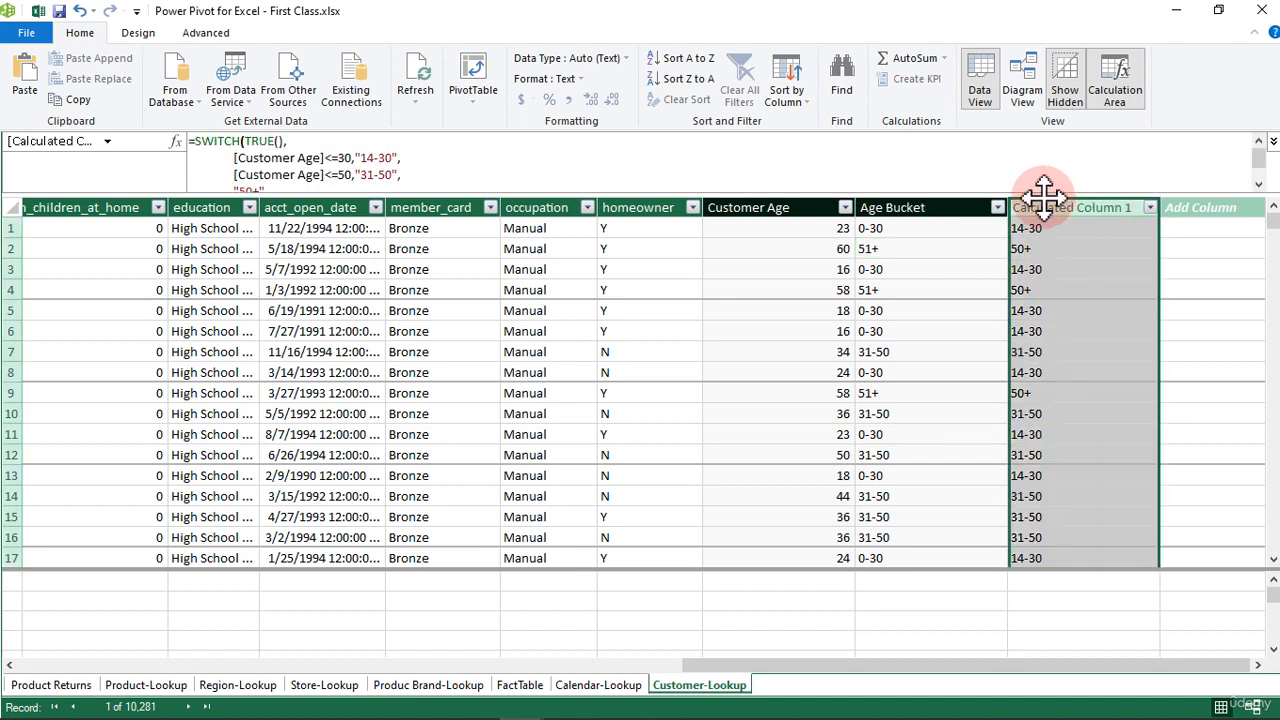
pyautogui.click(1064, 249)
pyautogui.click(1076, 207)
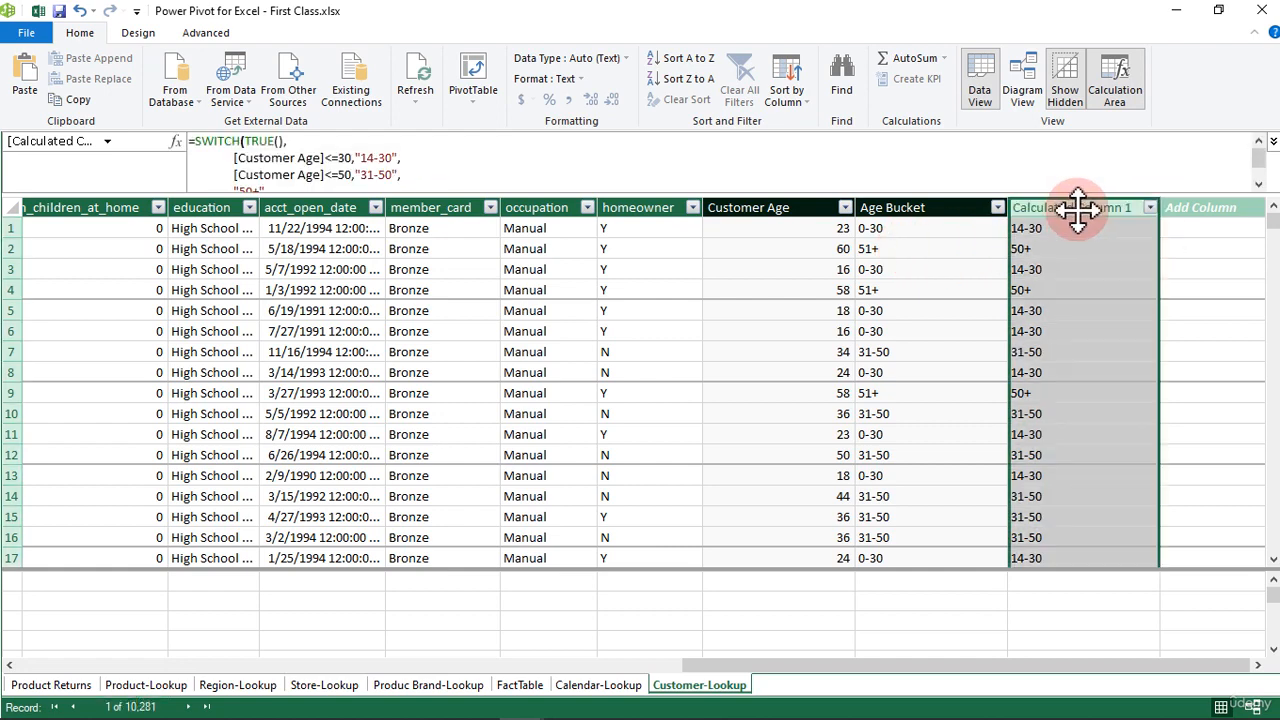
pyautogui.doubleClick(1036, 207)
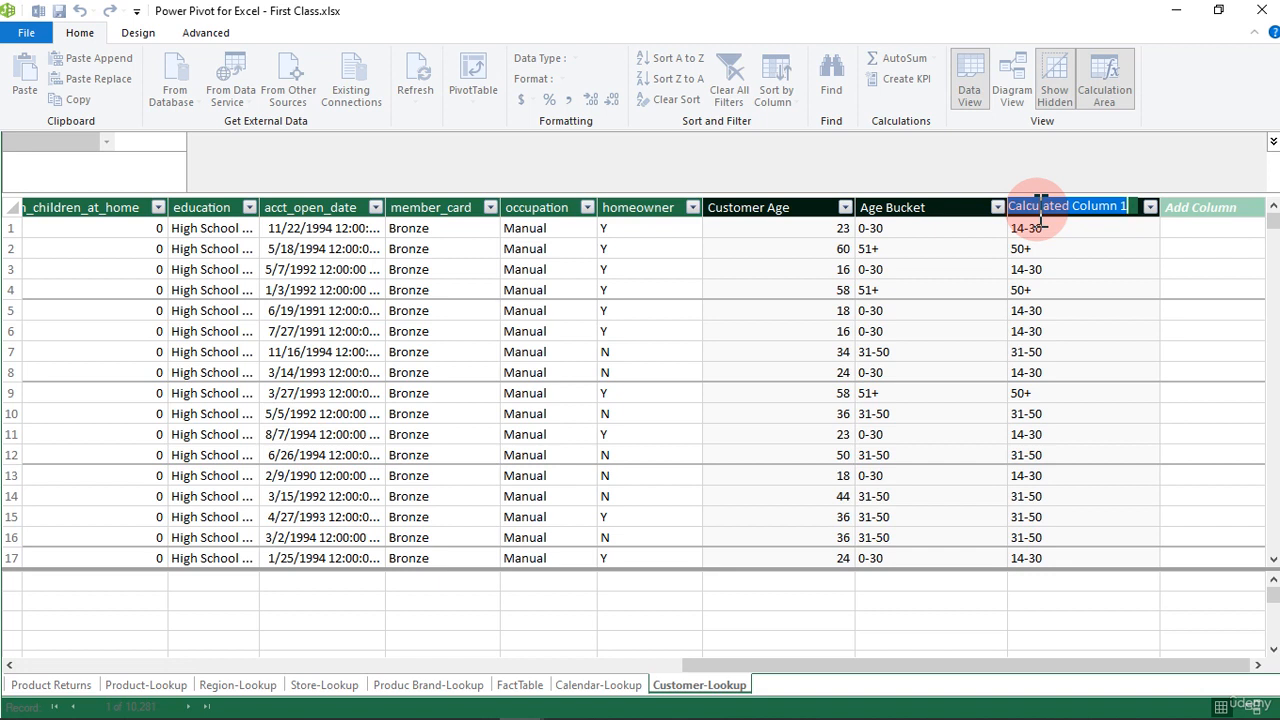
pyautogui.write('Age')
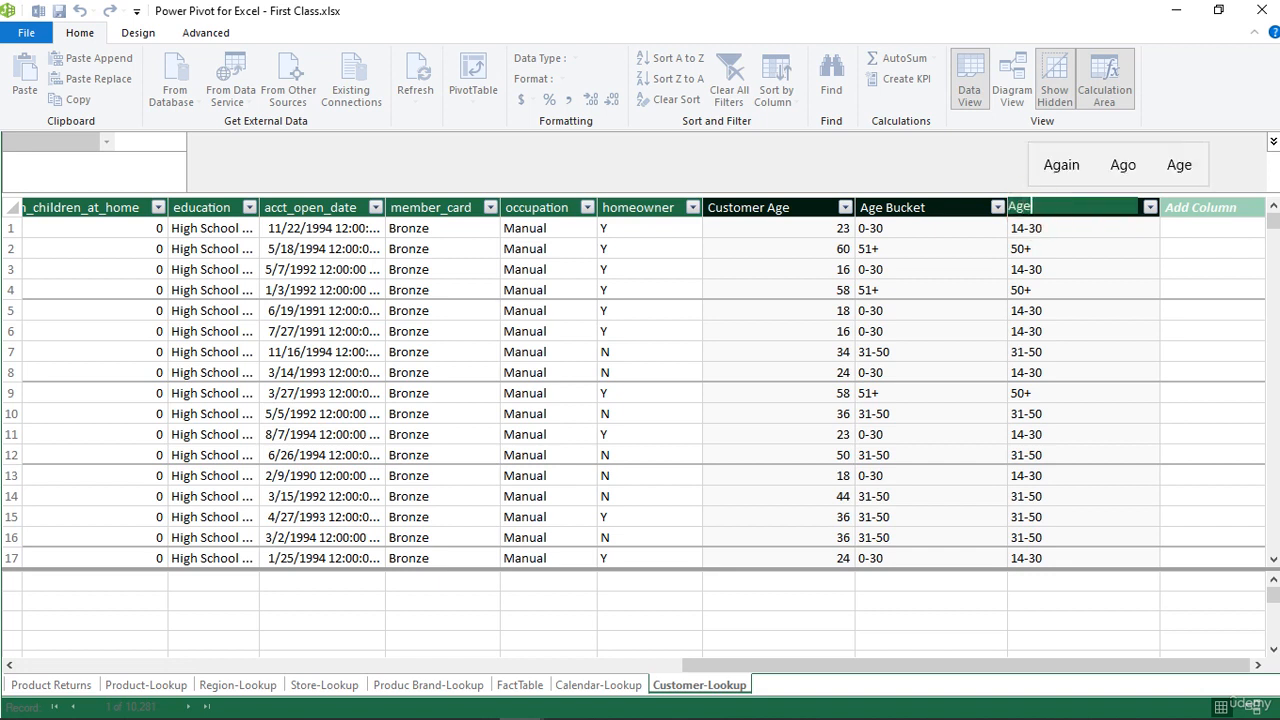
pyautogui.click(1040, 208)
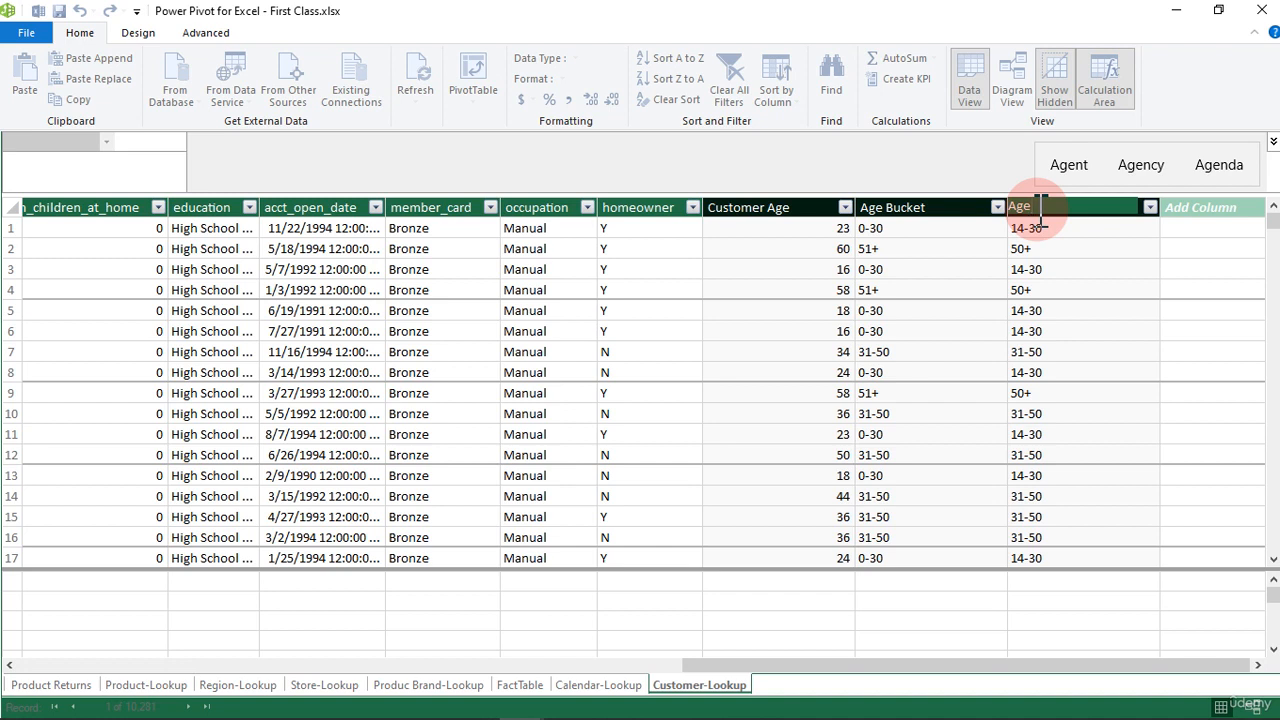
pyautogui.write('-Gr')
pyautogui.click(1040, 210)
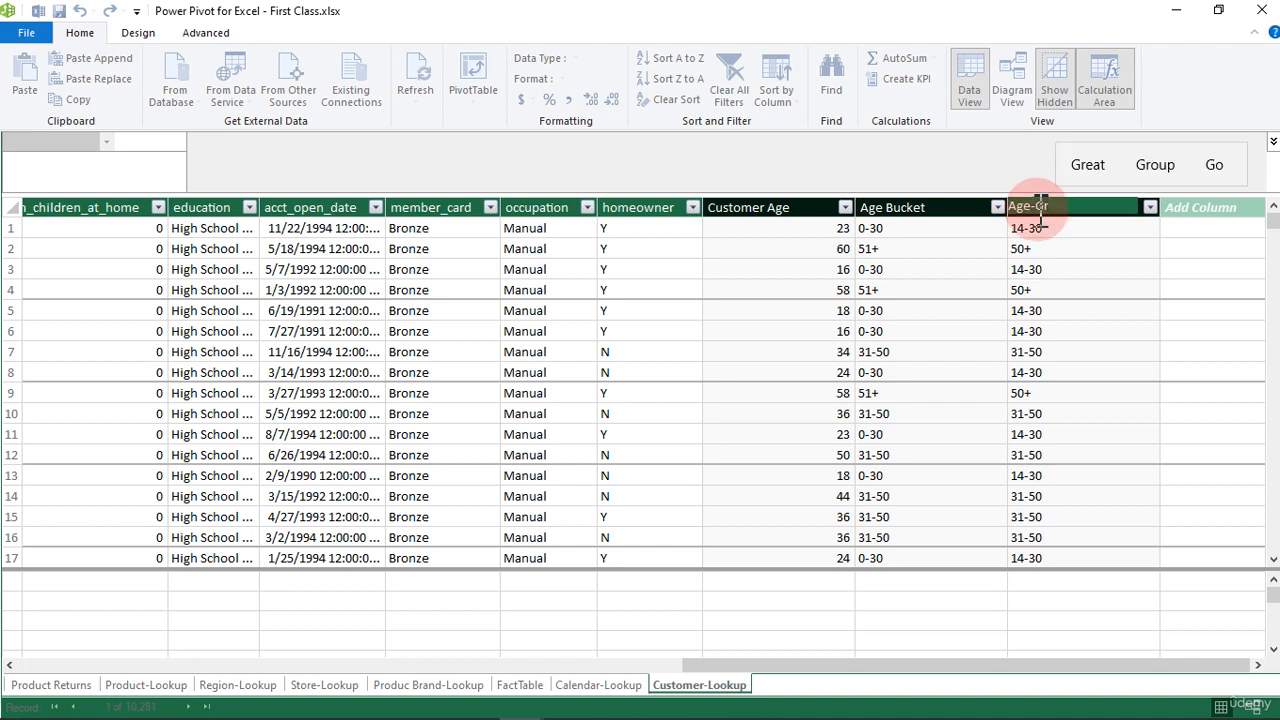
pyautogui.write('oup')
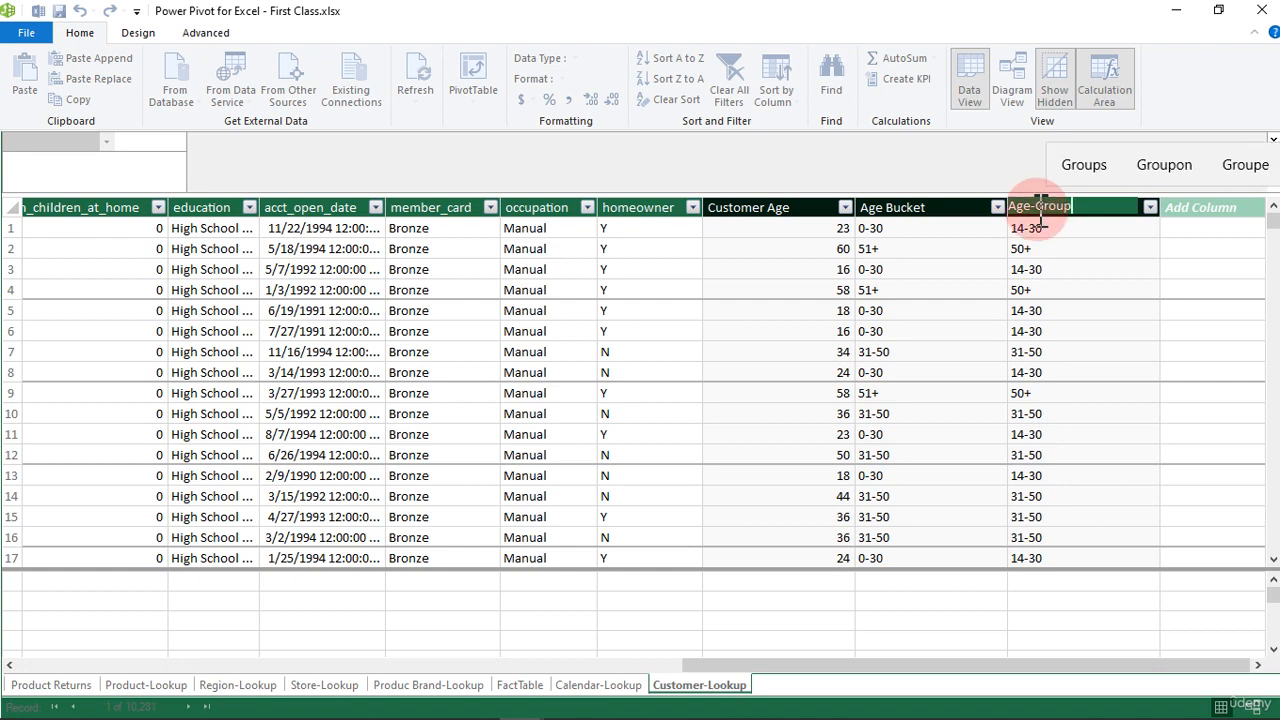
pyautogui.press('Return')
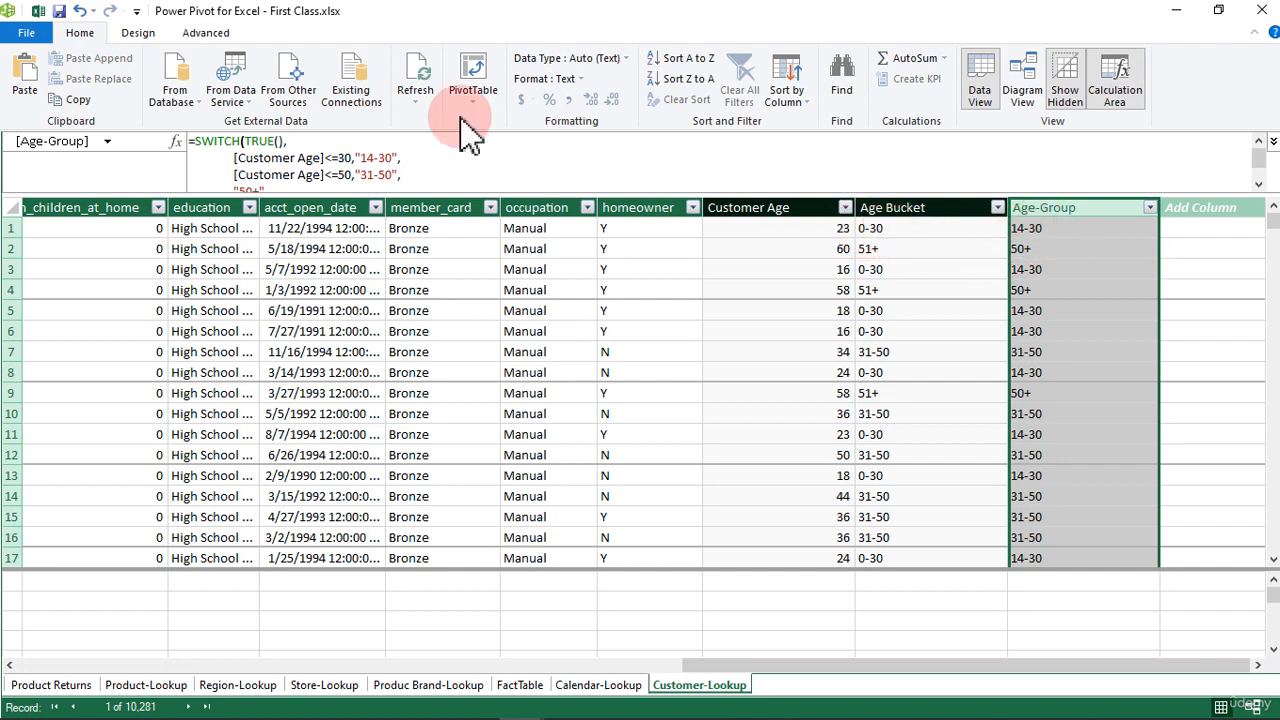
# Step: Change the first condition's result label in the Age-Group formula to "0-30" and commit the formula
pyautogui.click(378, 150)
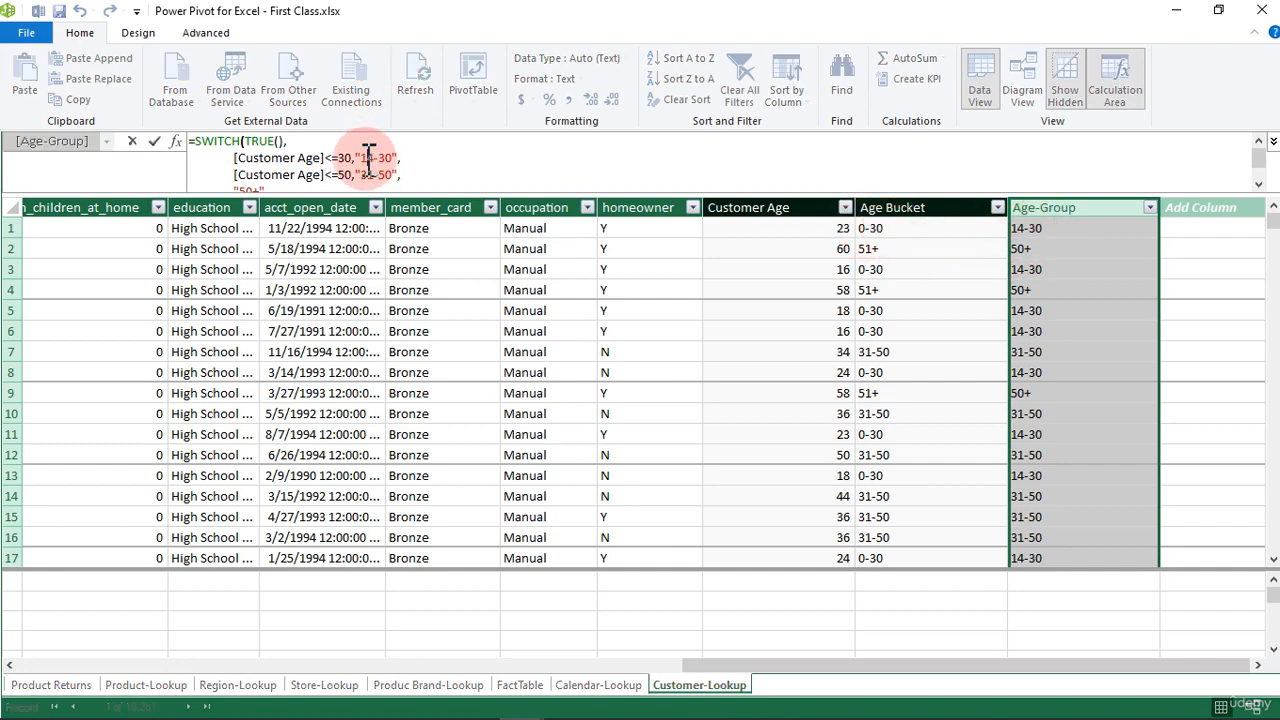
pyautogui.moveTo(376, 158); pyautogui.dragTo(364, 159)
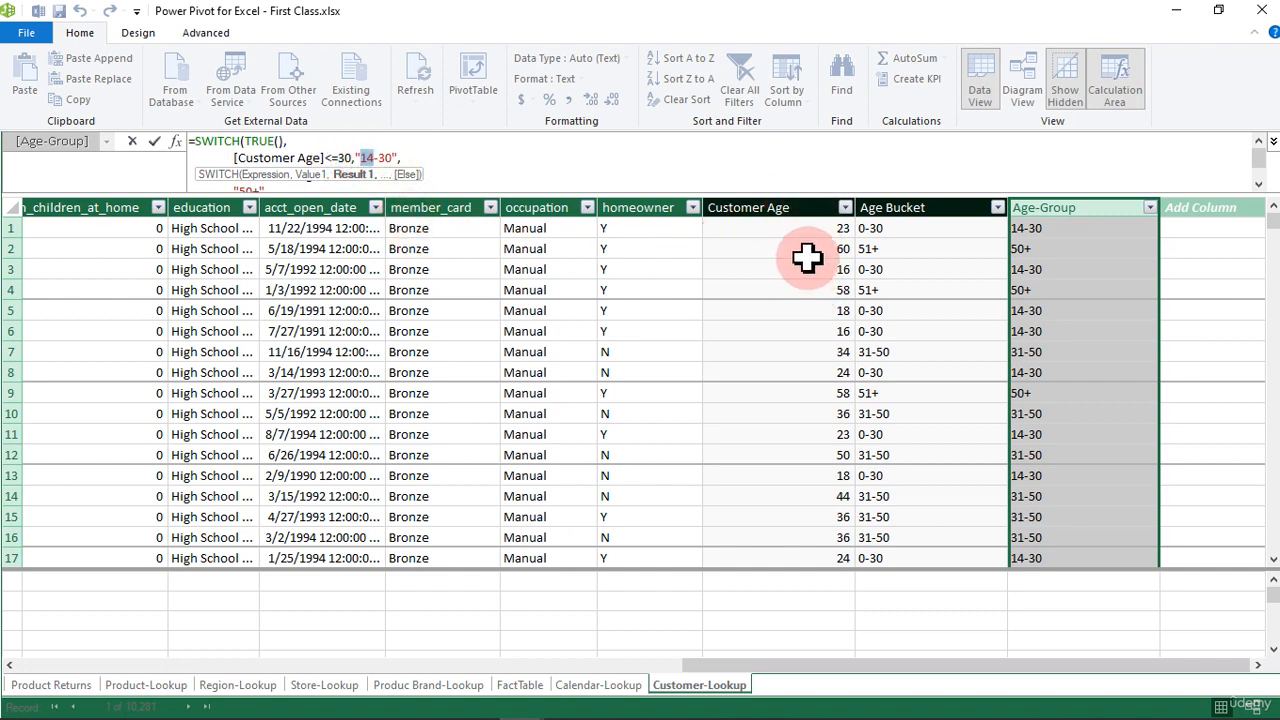
pyautogui.write('0')
pyautogui.press('Return')
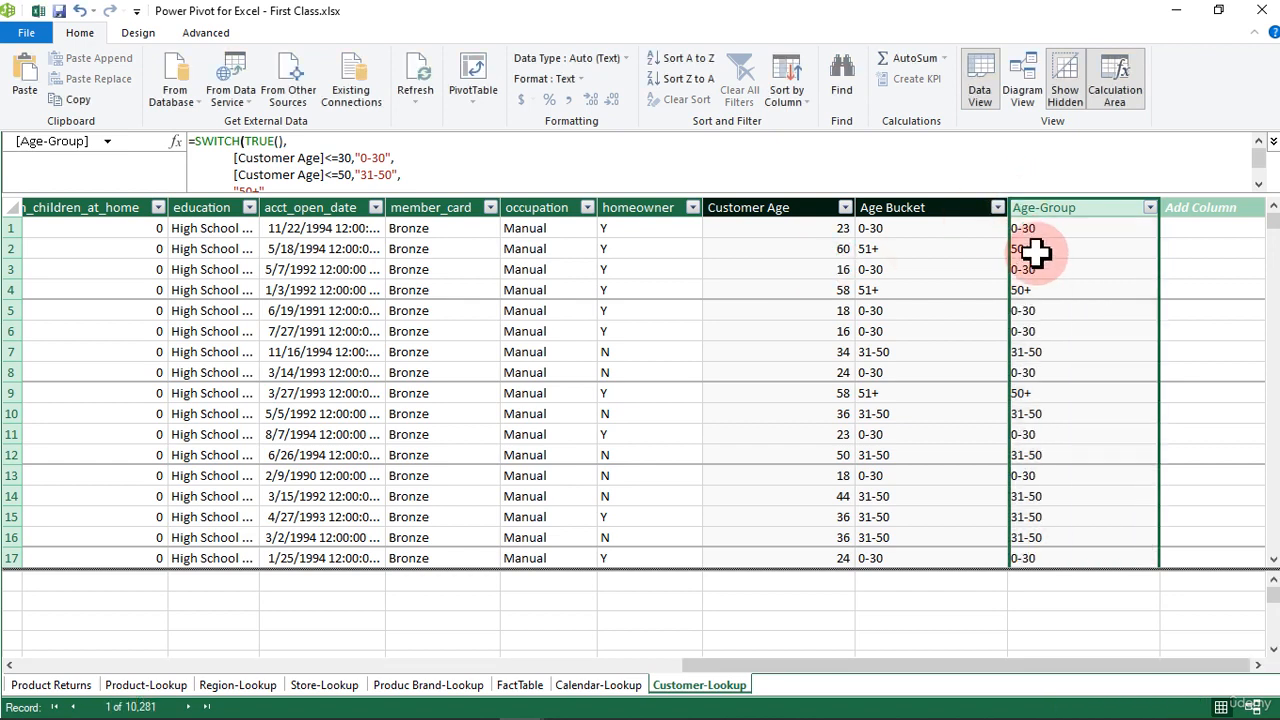
# Step: Filter the Age-Group column to show only the 0-30 group
pyautogui.click(1150, 208)
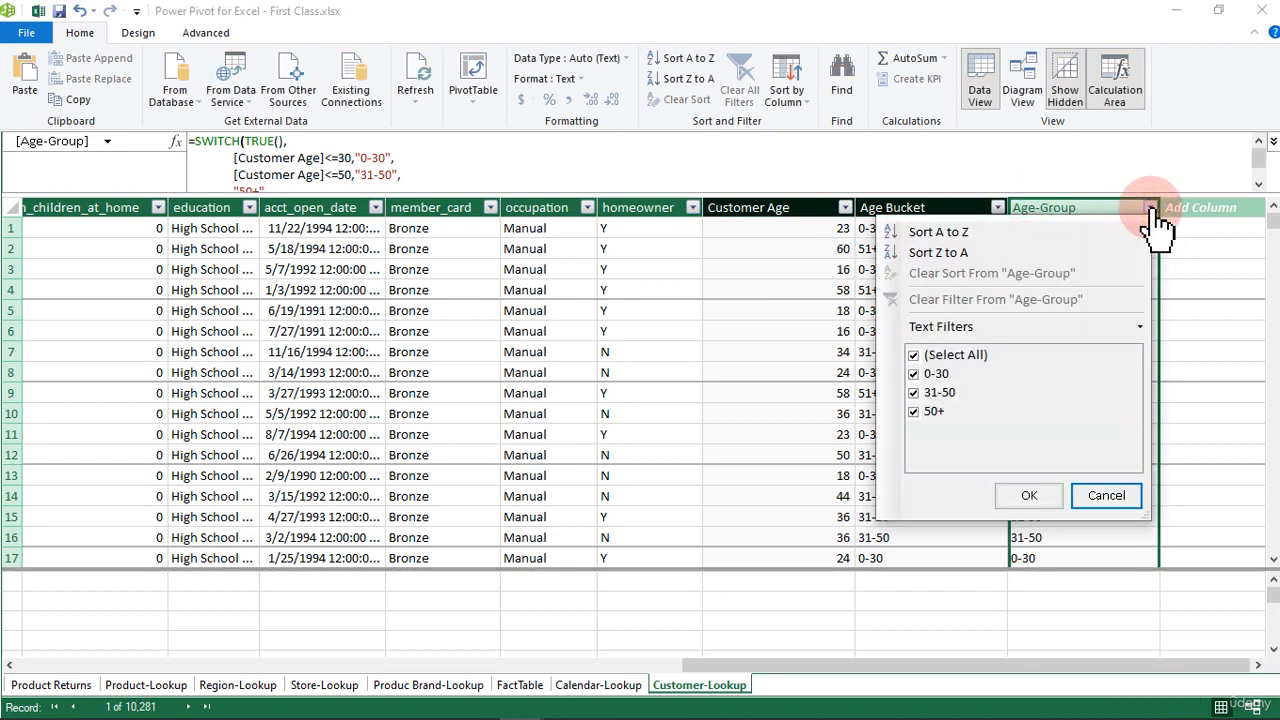
pyautogui.click(918, 357)
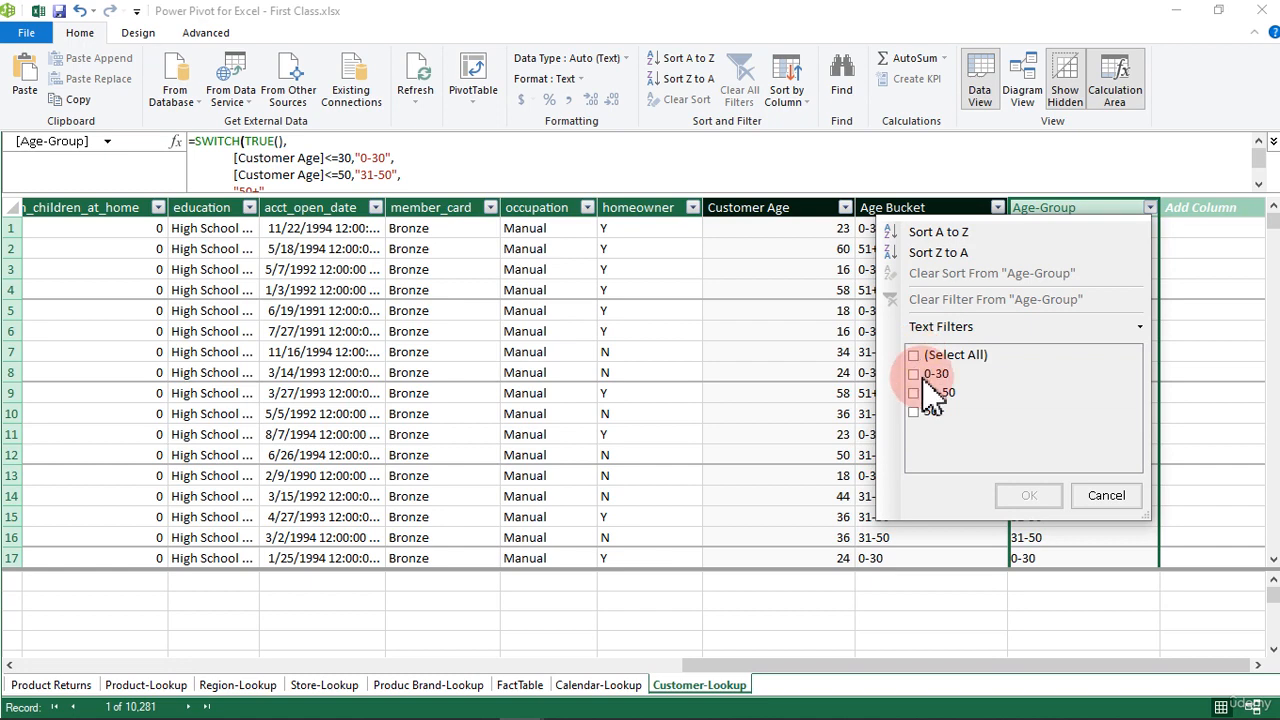
pyautogui.click(914, 374)
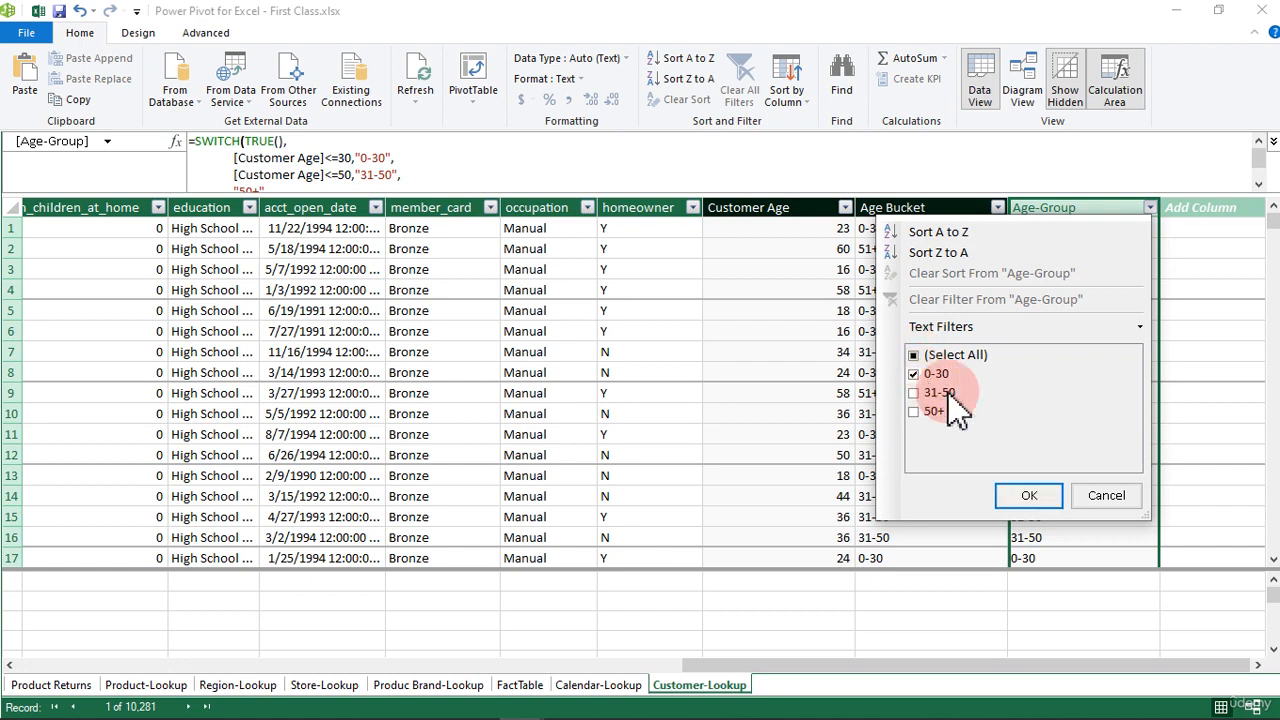
pyautogui.click(1029, 495)
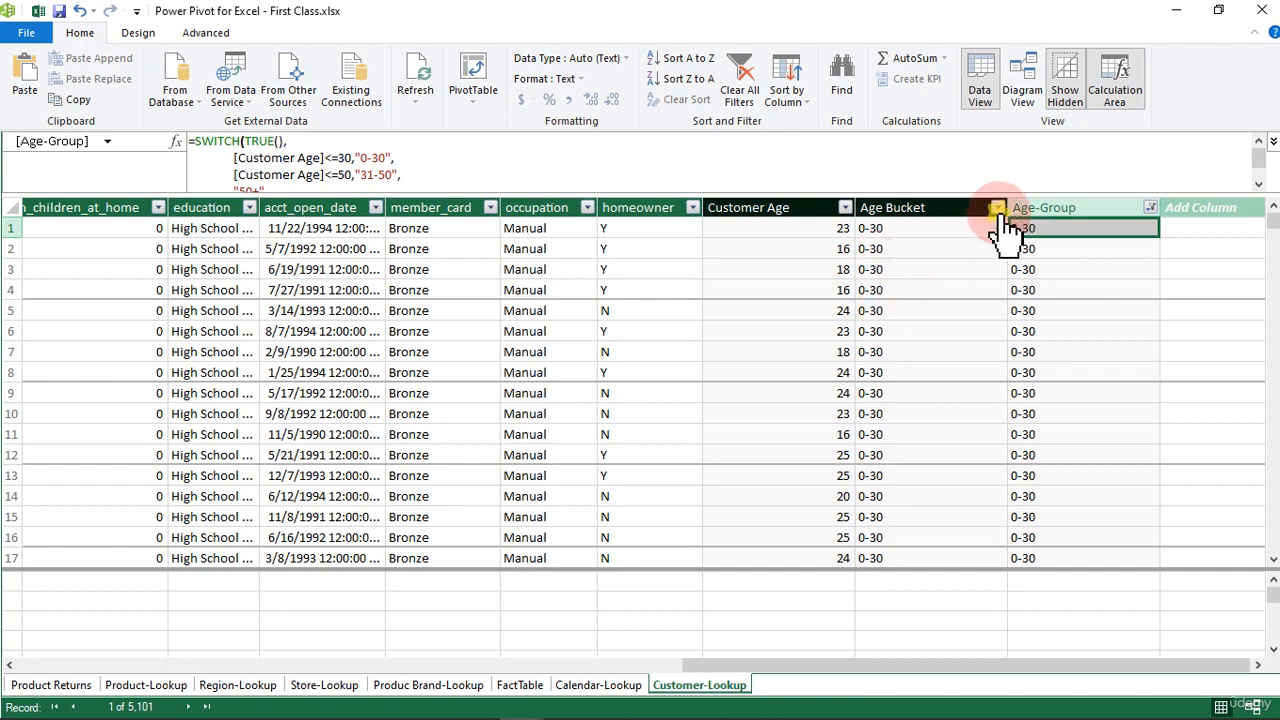
# Step: Examine the Customer Age filter values for the rows in the 0-30 age group, without applying a filter
pyautogui.click(997, 208)
pyautogui.click(1072, 342)
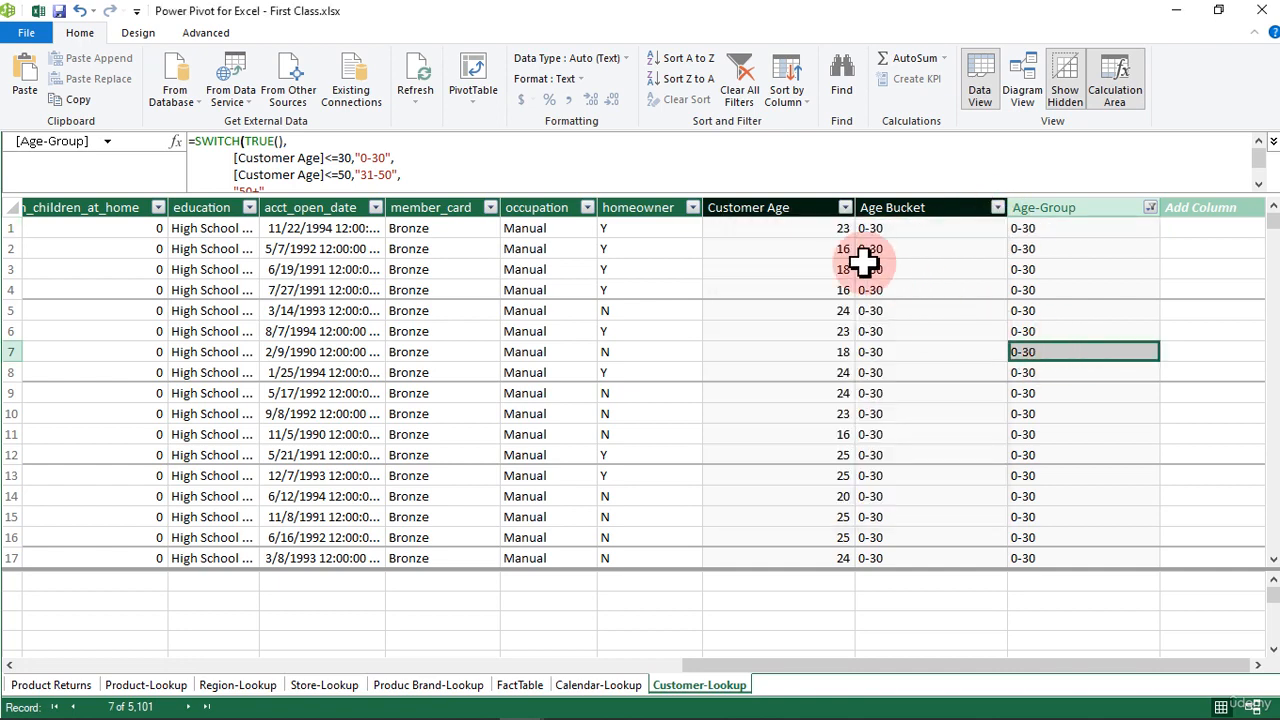
pyautogui.click(846, 209)
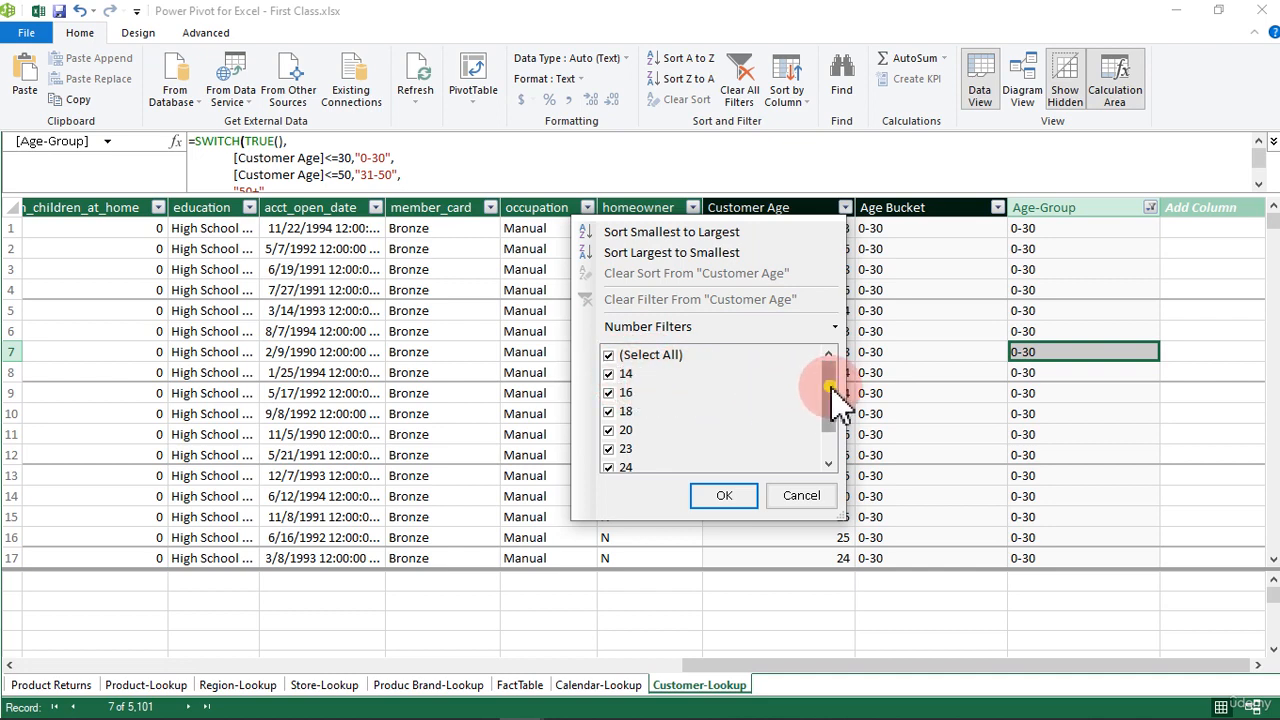
pyautogui.moveTo(830, 394); pyautogui.dragTo(830, 443)
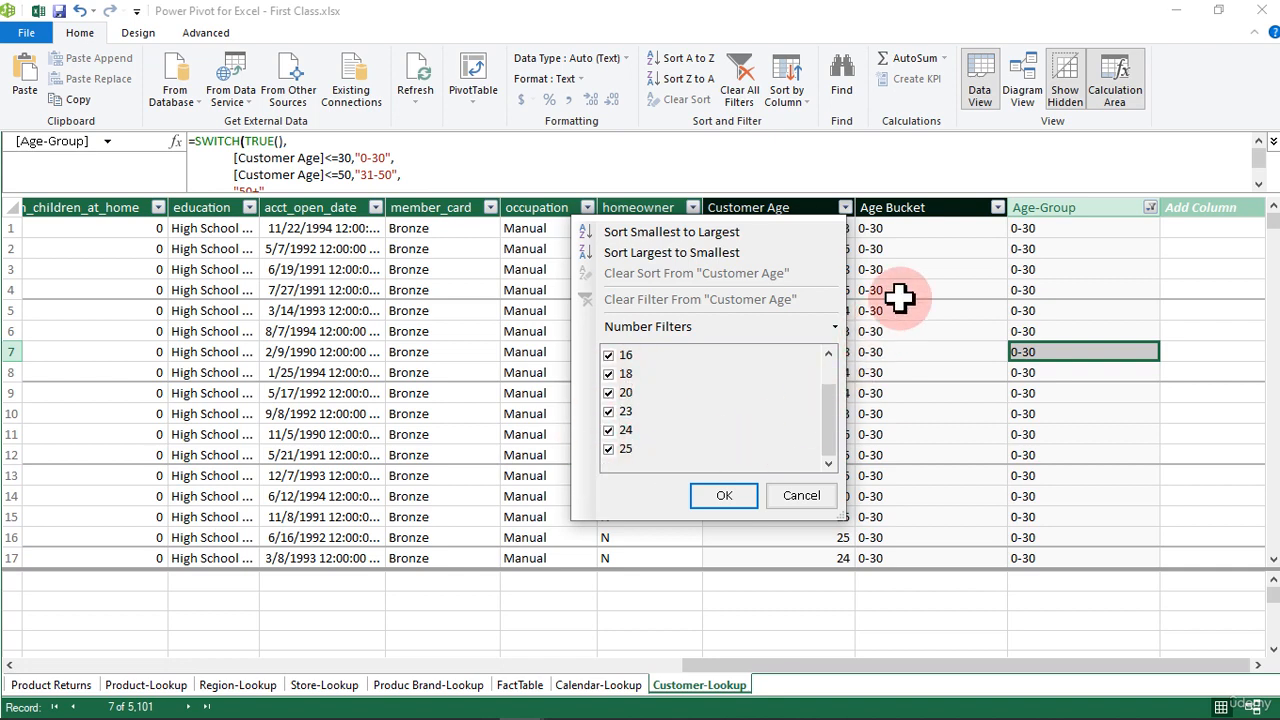
pyautogui.click(943, 290)
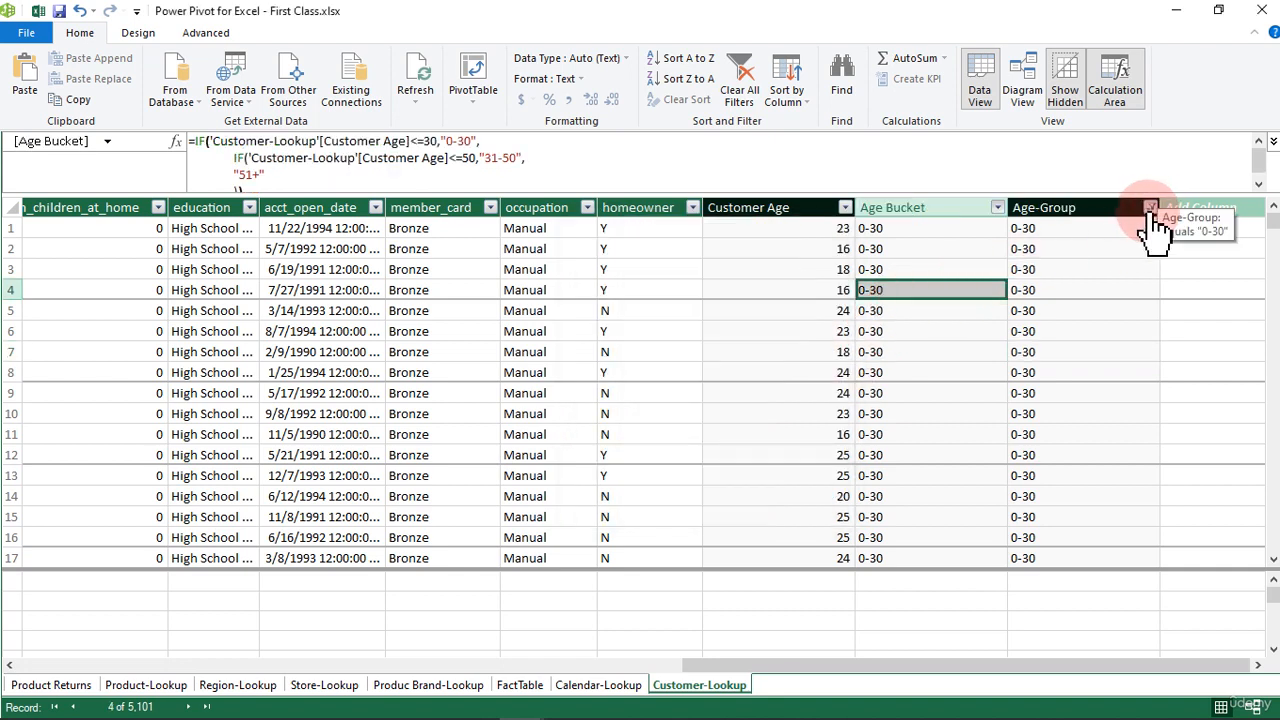
# Step: Clear the filter from the Age-Group column and review the [Customer Age]<=50 condition in its formula
pyautogui.click(1150, 207)
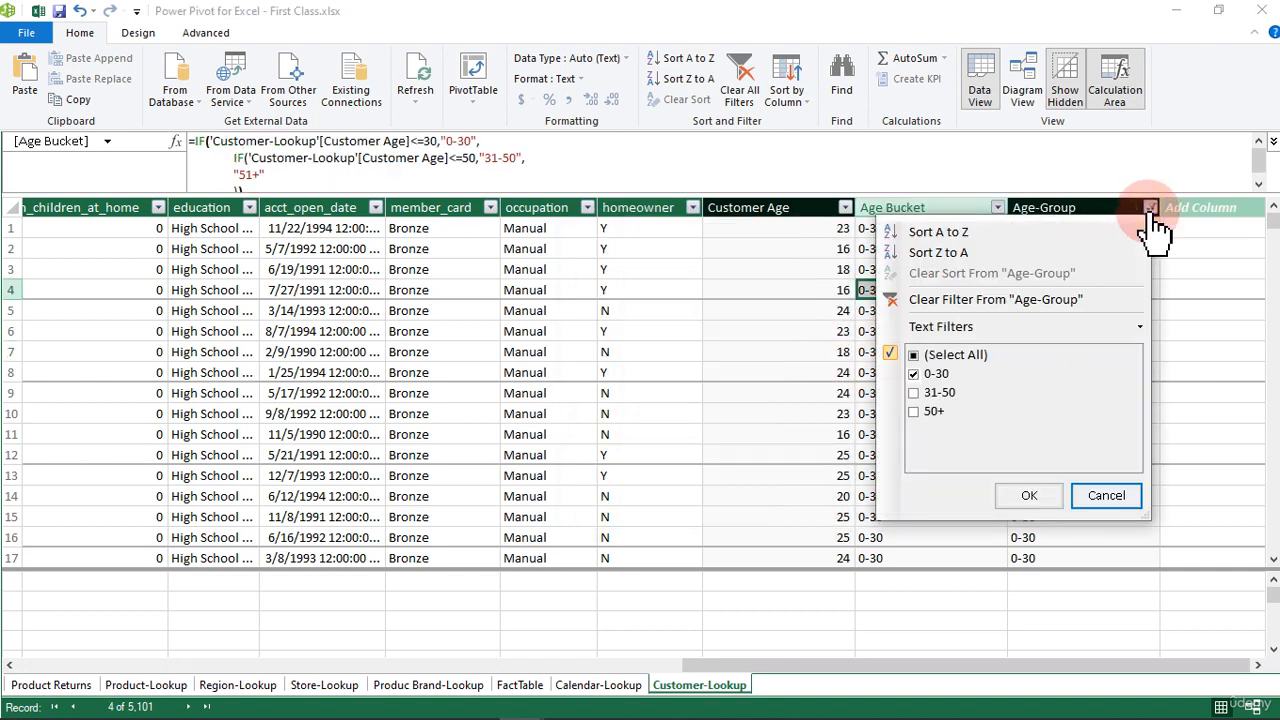
pyautogui.click(918, 299)
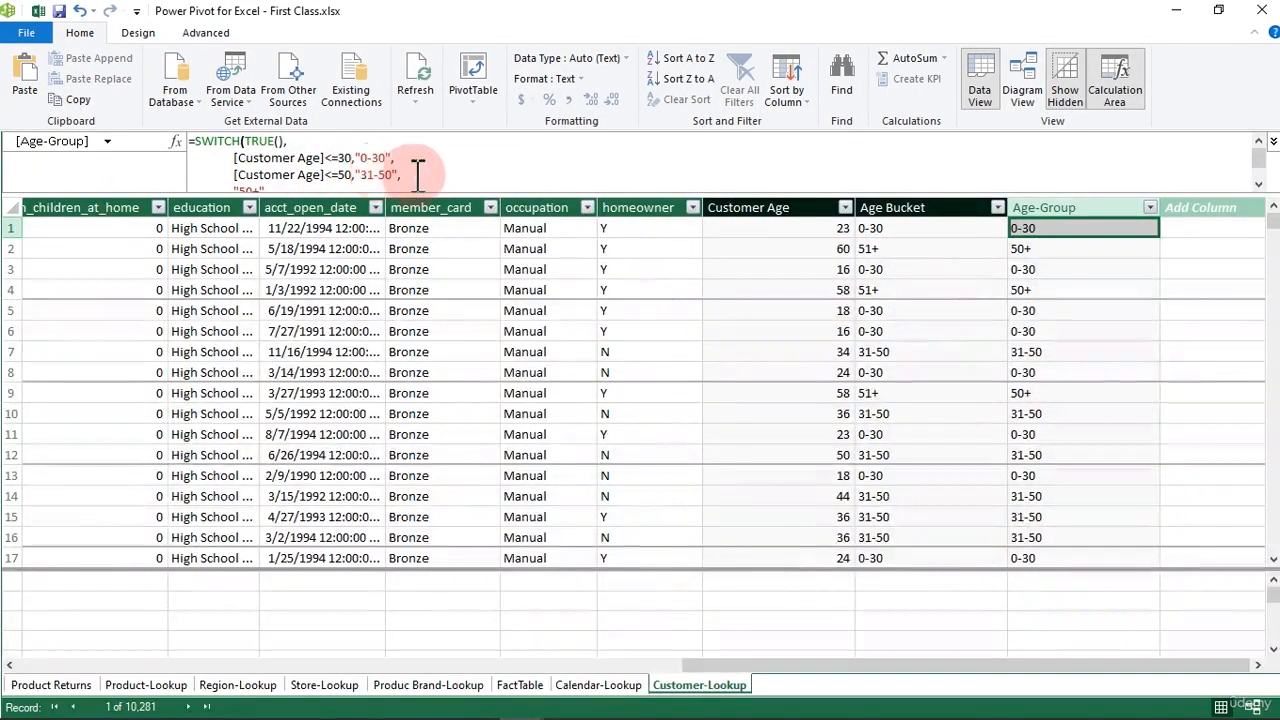
pyautogui.moveTo(401, 175); pyautogui.dragTo(237, 174)
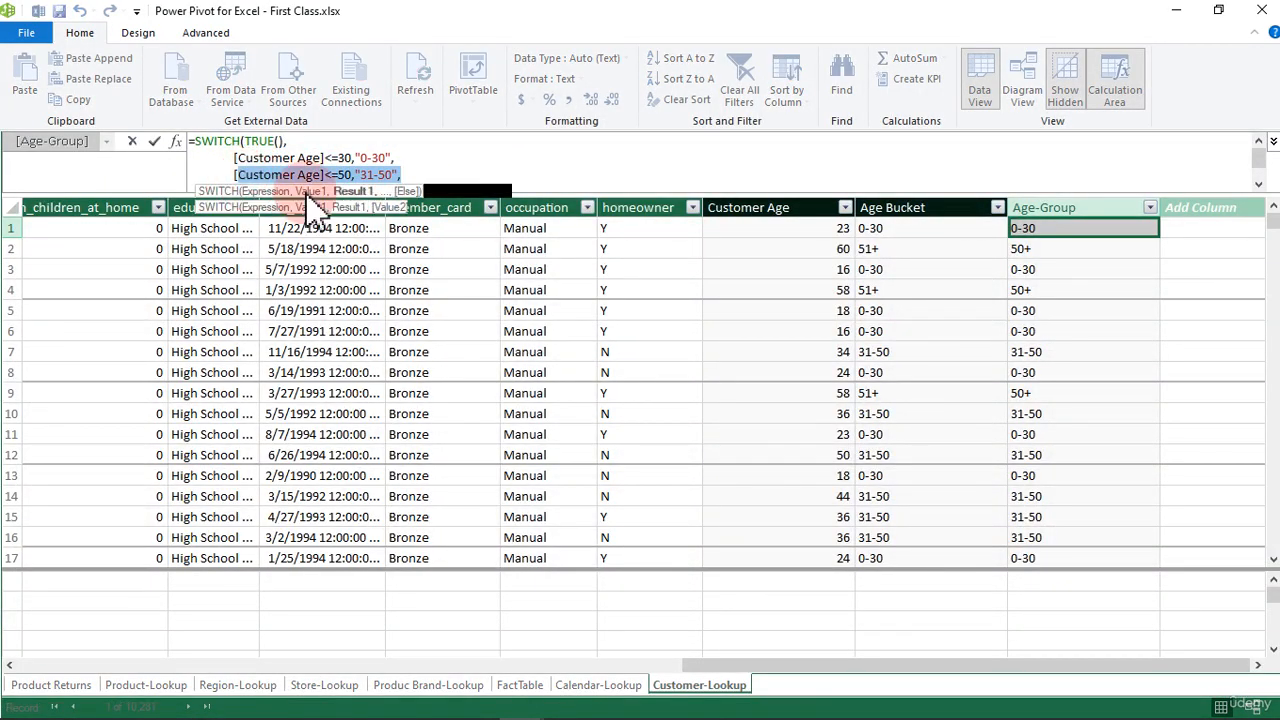
pyautogui.click(741, 260)
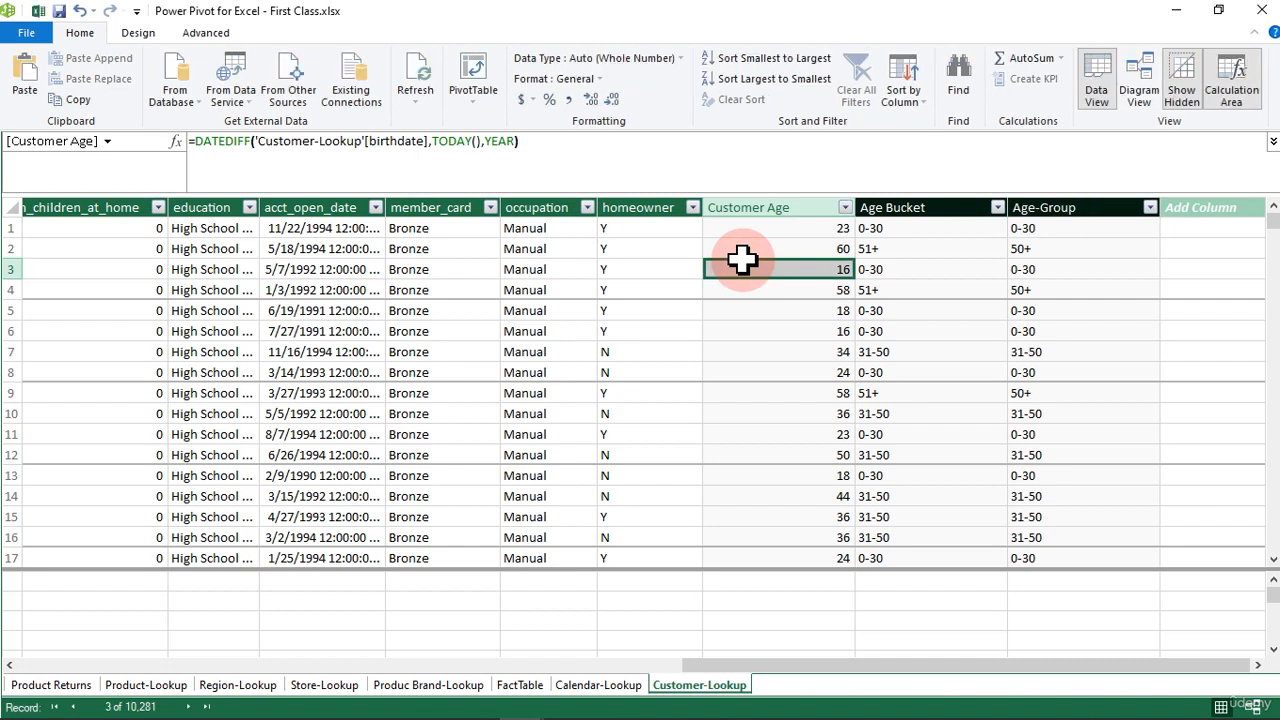